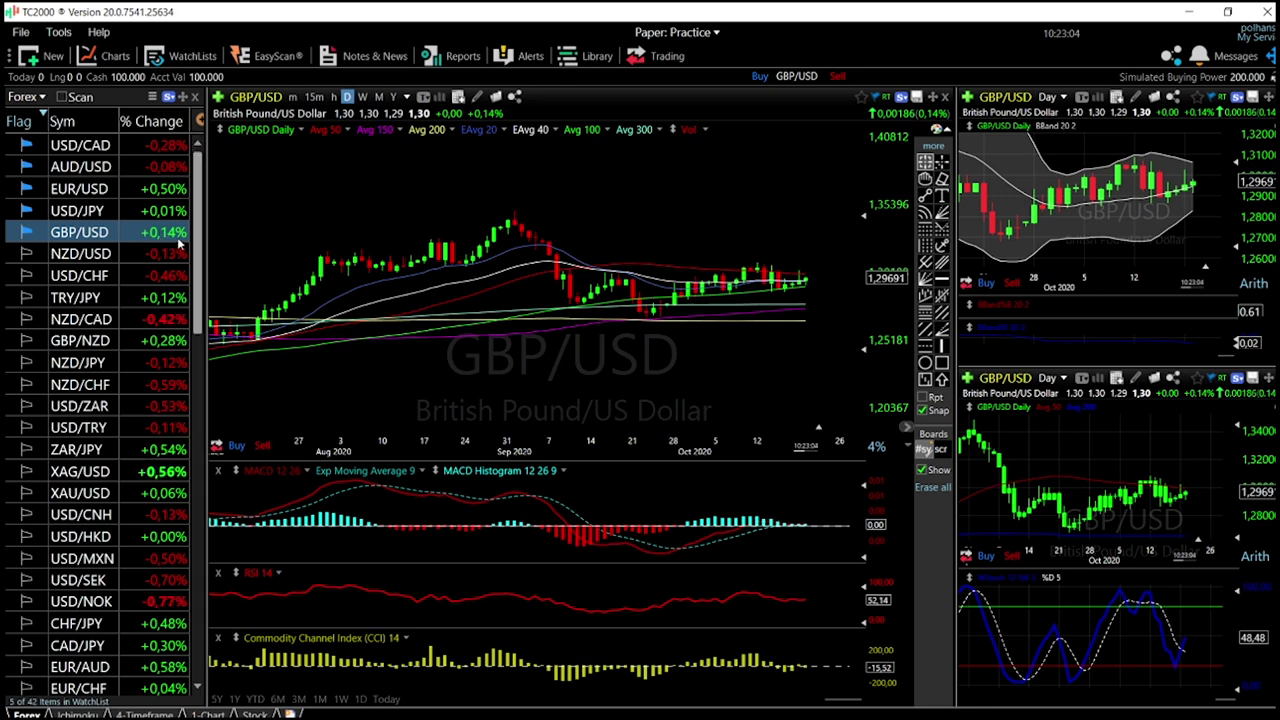
# - Check the GBP/USD bar values in the crosshair data box, then move up the watchlist to USD/JPY
pyautogui.scroll(3, 838, 335)
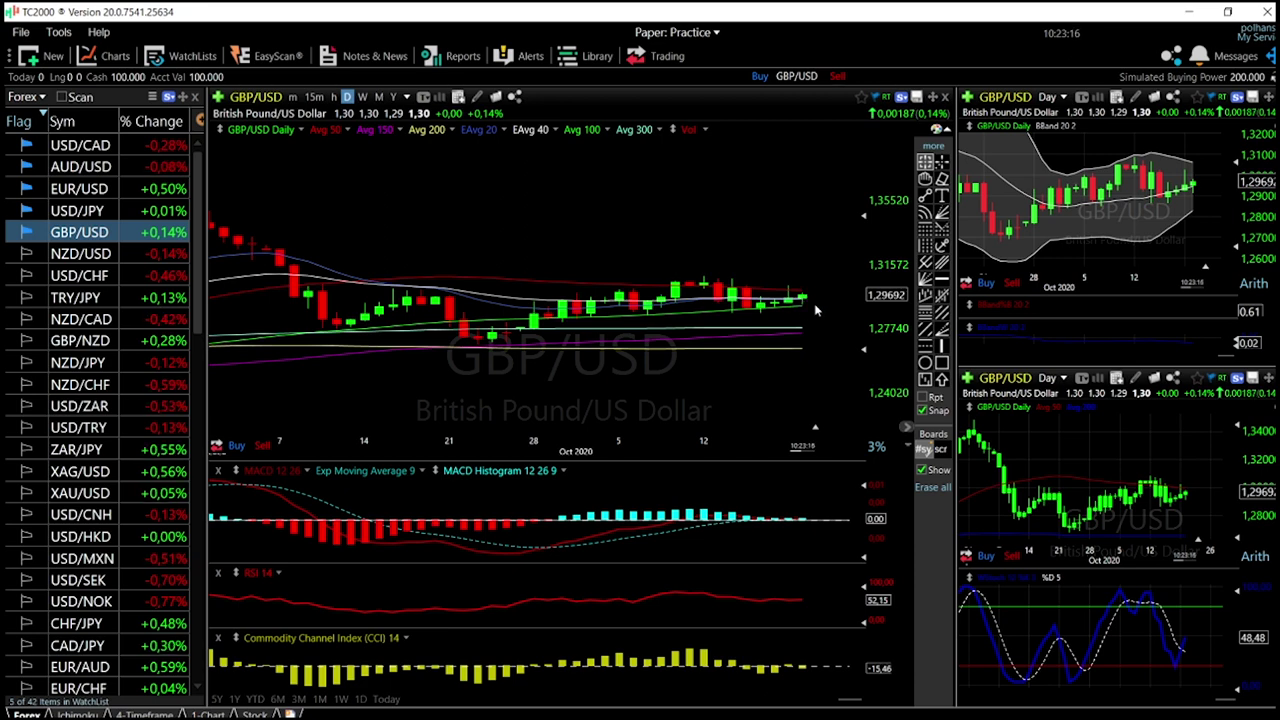
pyautogui.scroll(5, 814, 303)
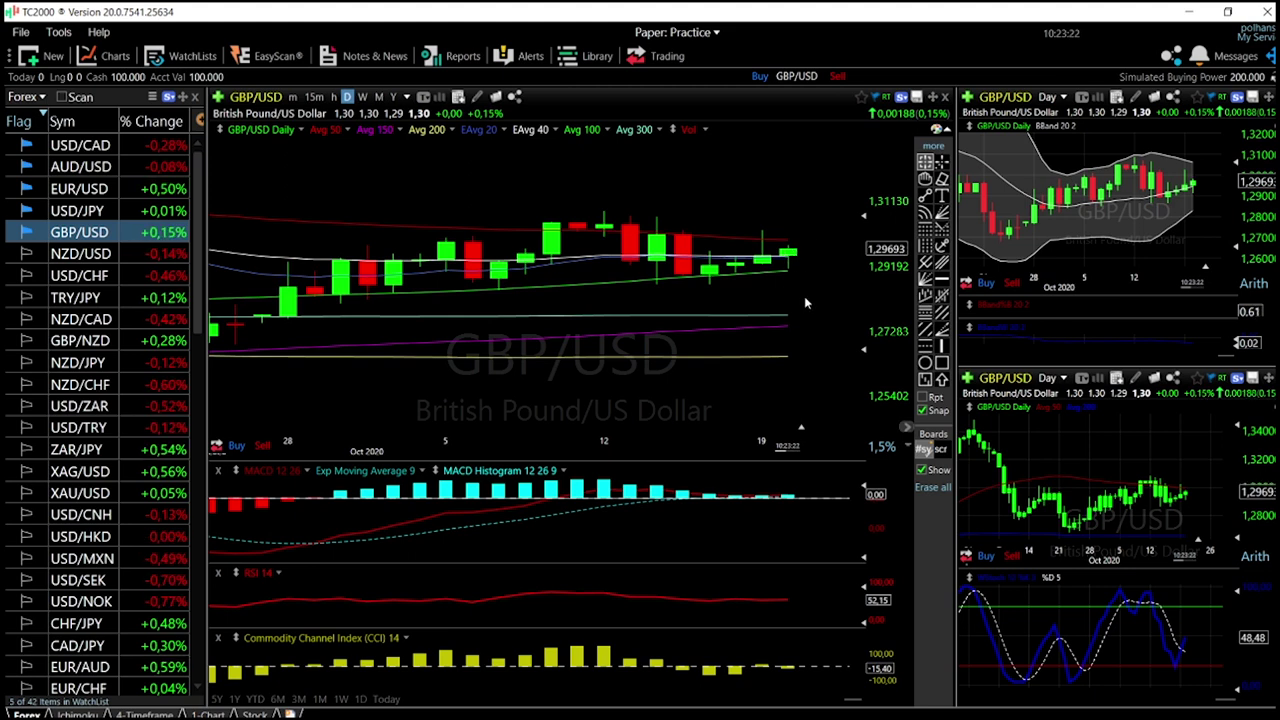
pyautogui.scroll(-4, 804, 296)
pyautogui.scroll(-2, 800, 302)
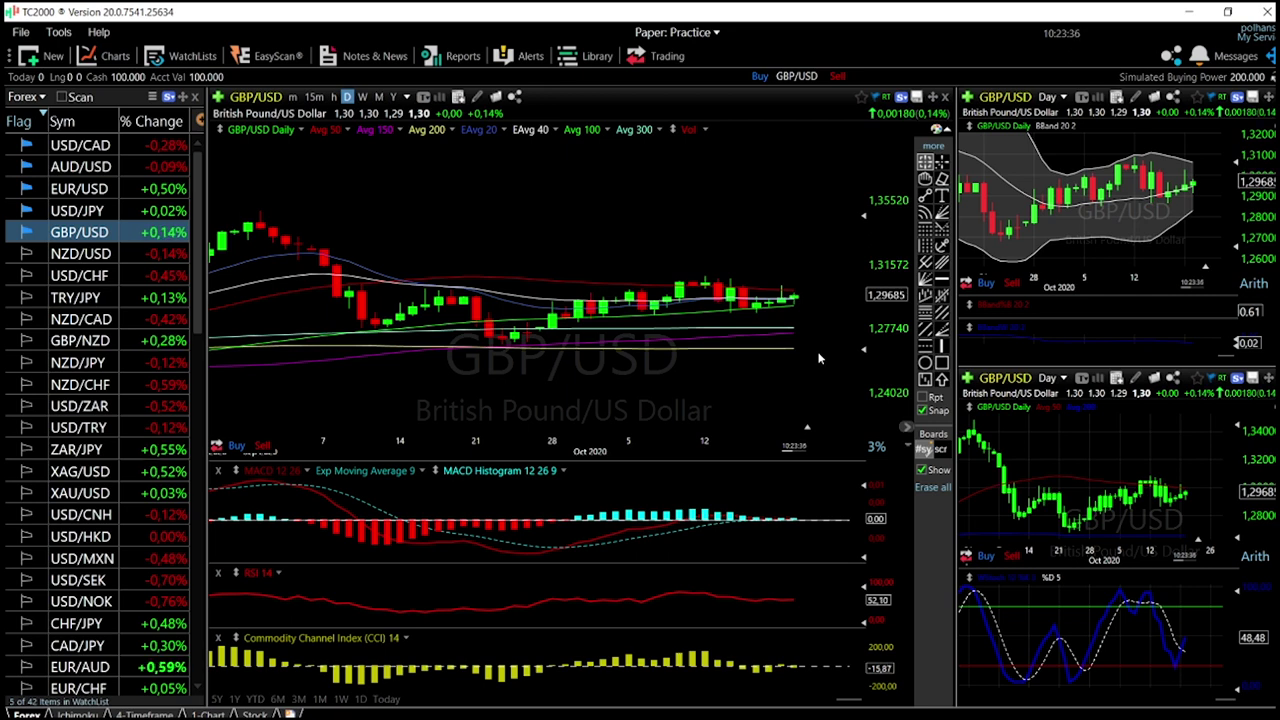
pyautogui.scroll(-2, 818, 357)
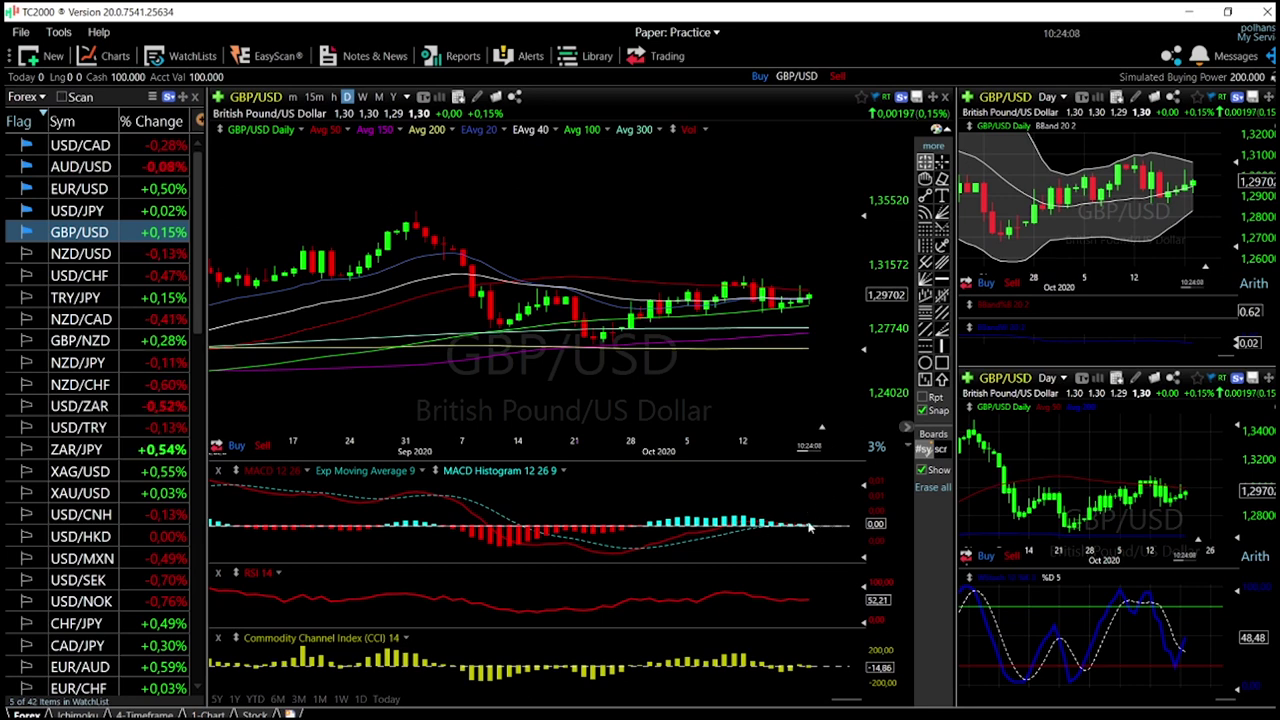
pyautogui.scroll(1, 810, 527)
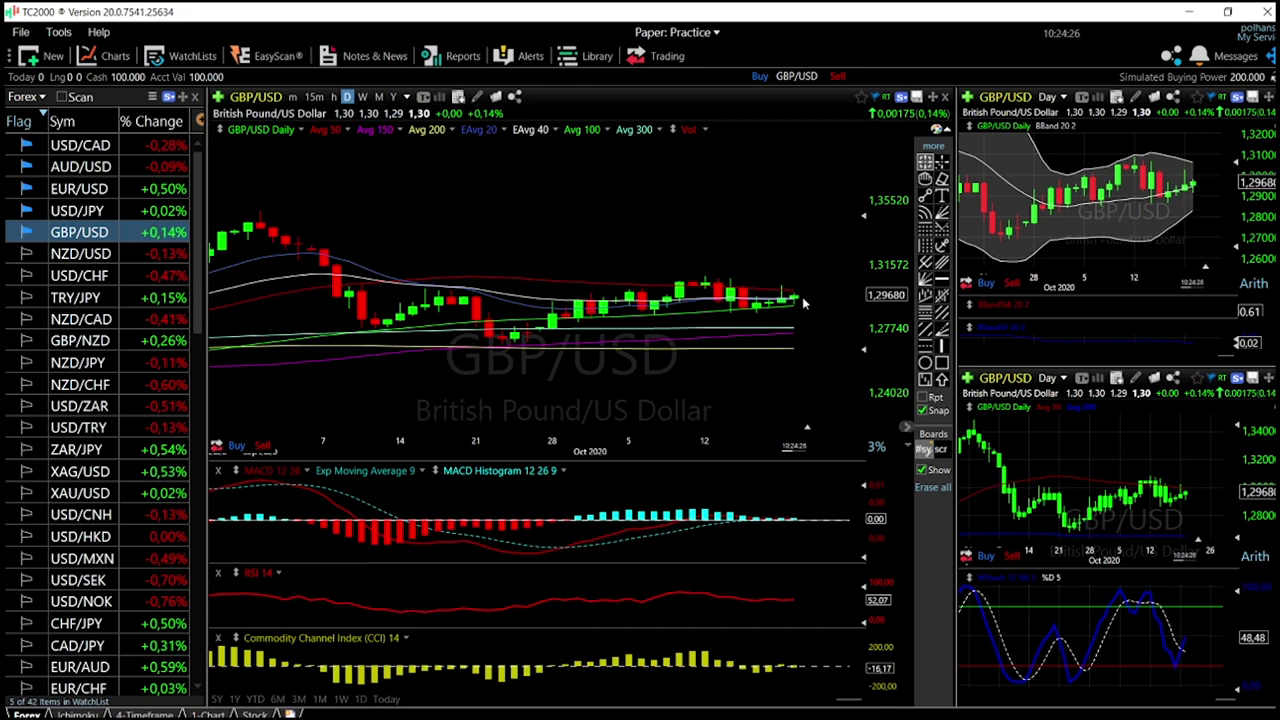
pyautogui.scroll(-1, 805, 303)
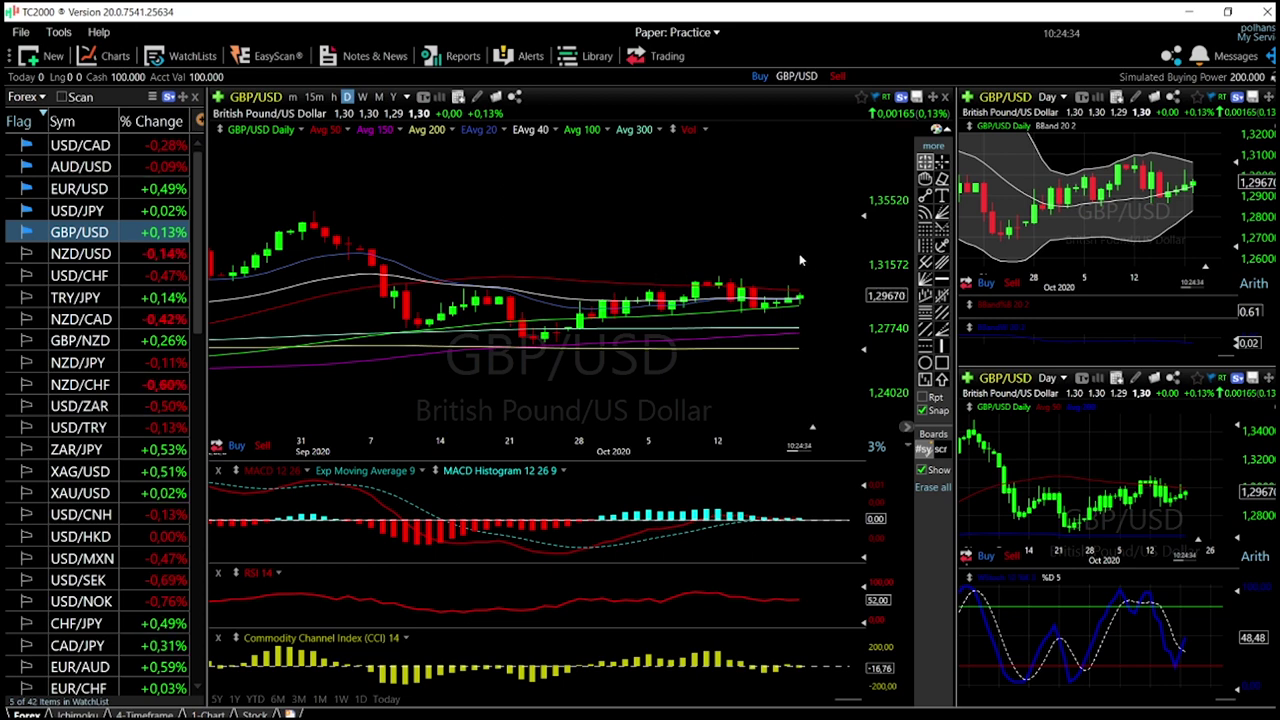
pyautogui.moveTo(731, 282); pyautogui.dragTo(730, 279)
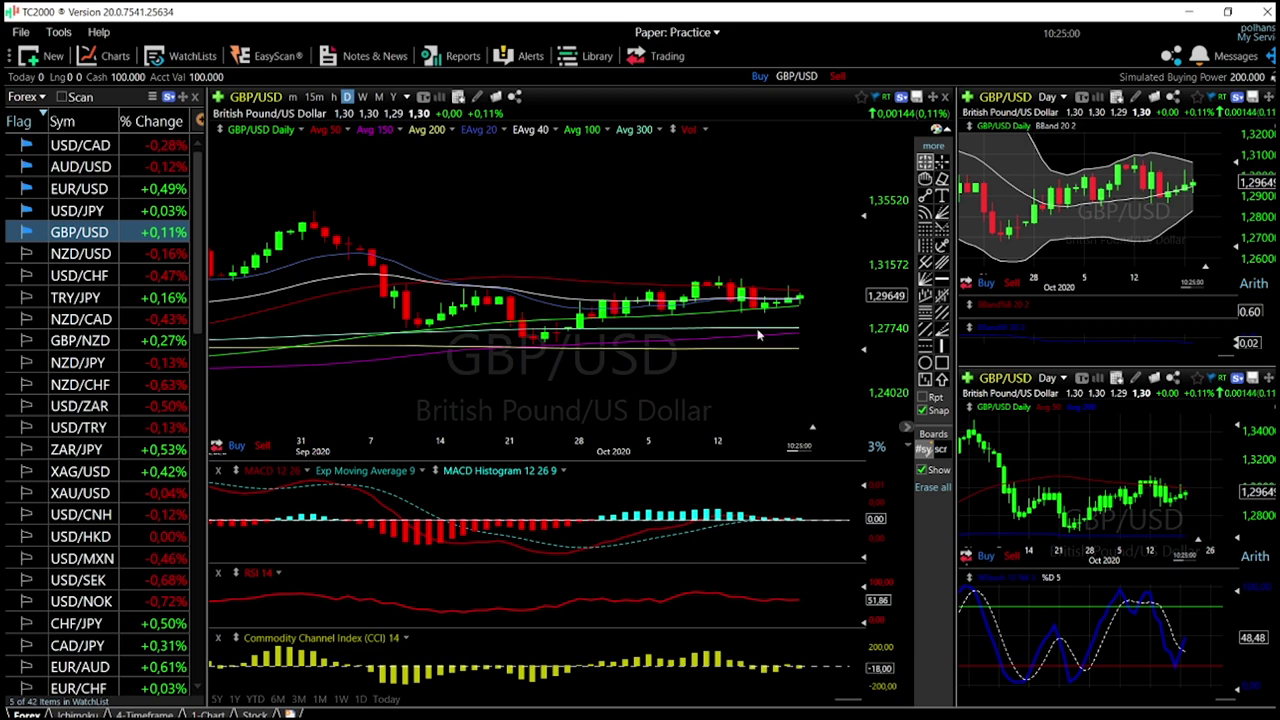
pyautogui.press('Up')
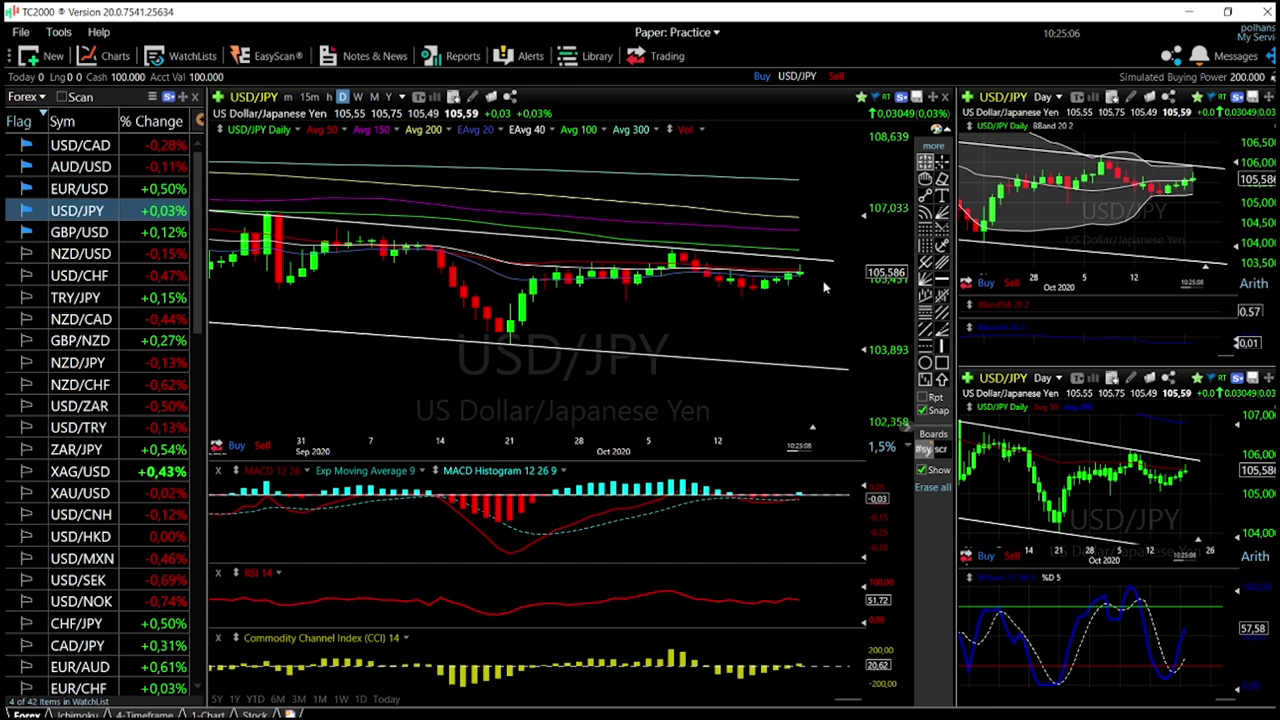
# - Zoom the USD/JPY chart and add a horizontal support line at 105.03750
pyautogui.scroll(2, 827, 288)
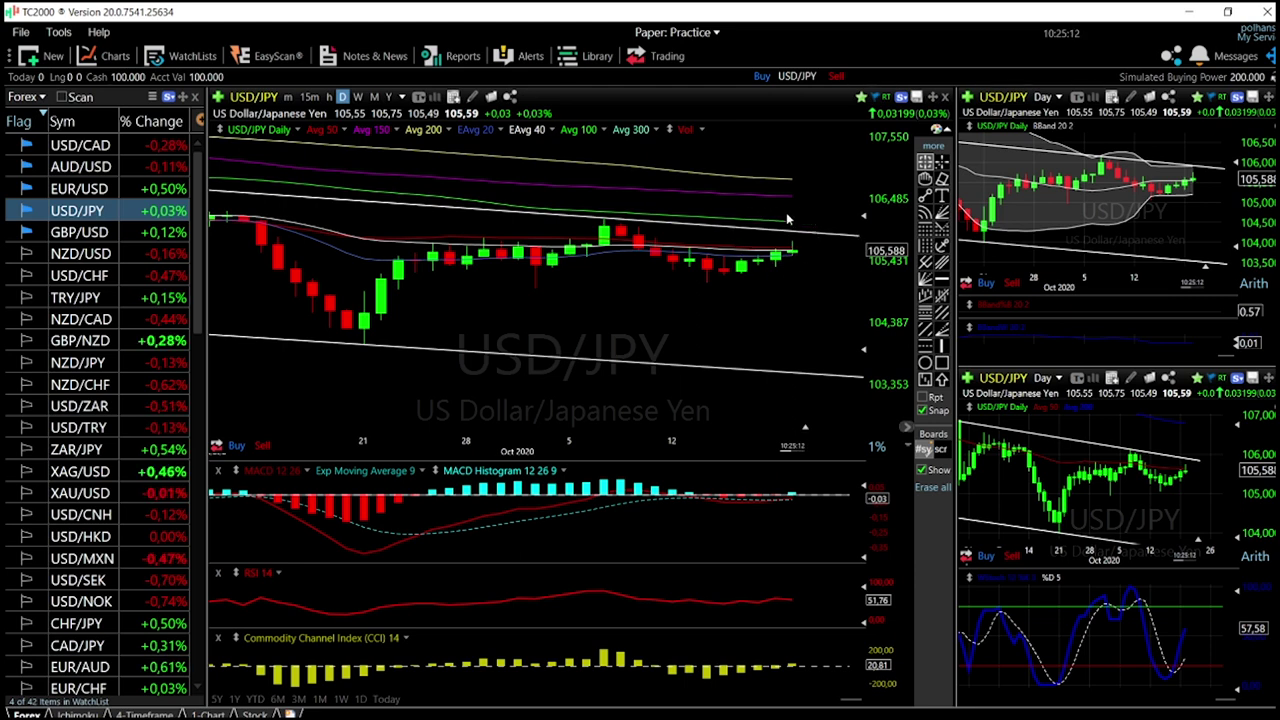
pyautogui.scroll(-3, 760, 330)
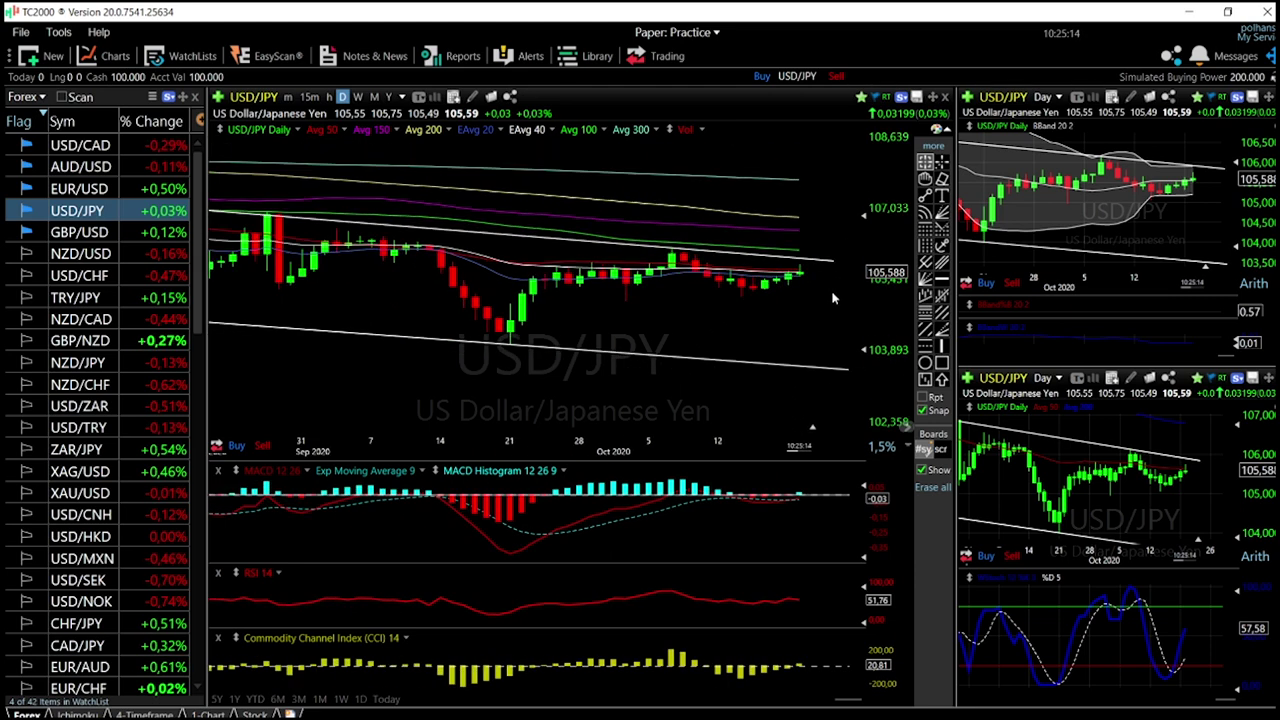
pyautogui.scroll(-2, 745, 381)
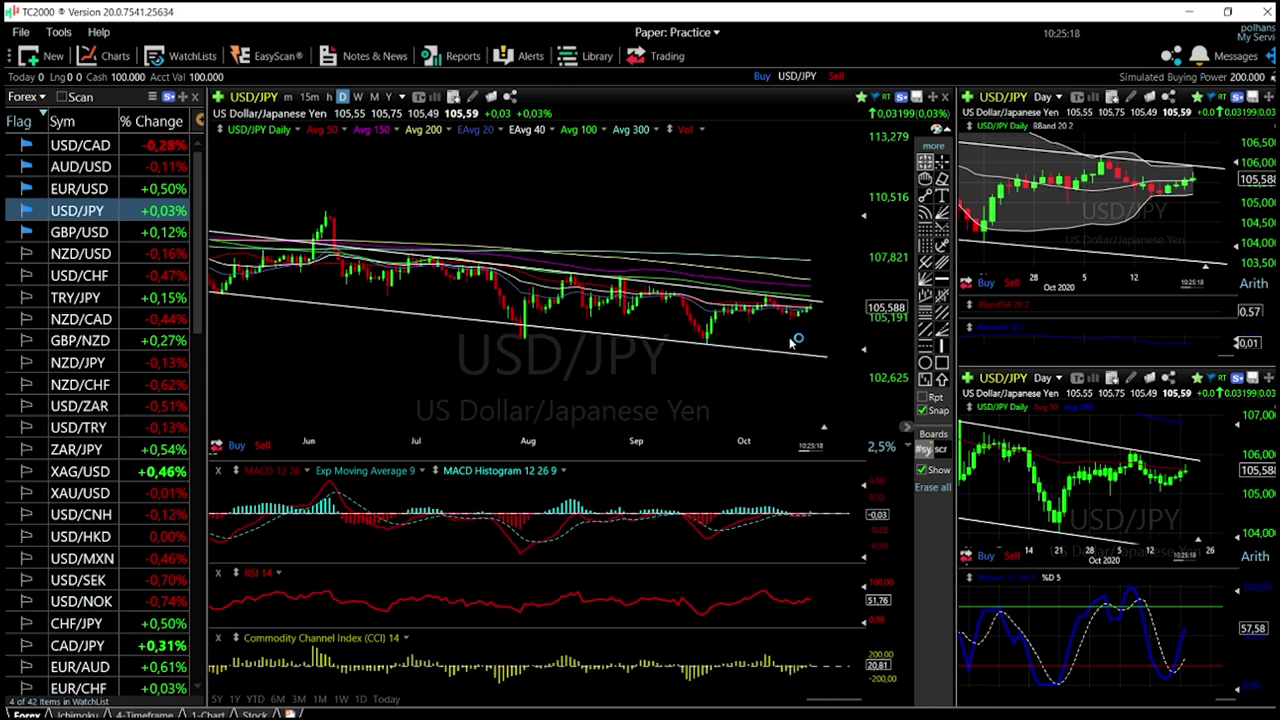
pyautogui.click(800, 392)
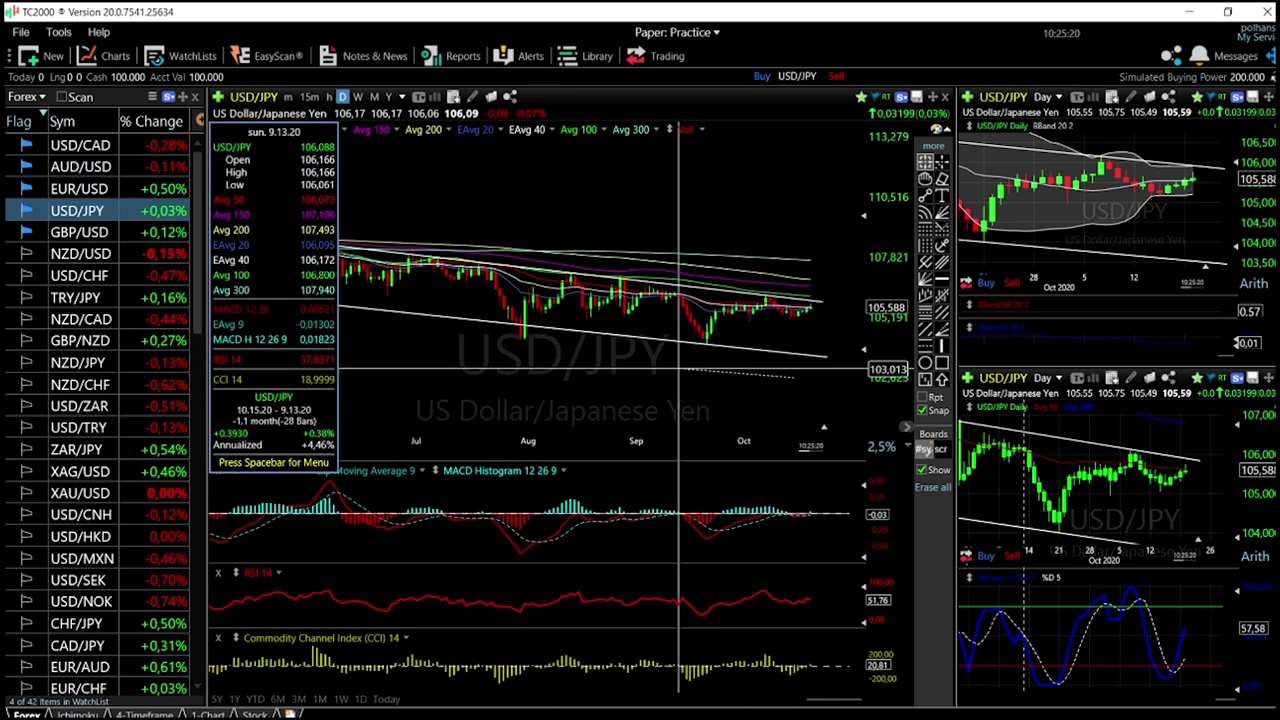
pyautogui.scroll(2, 822, 372)
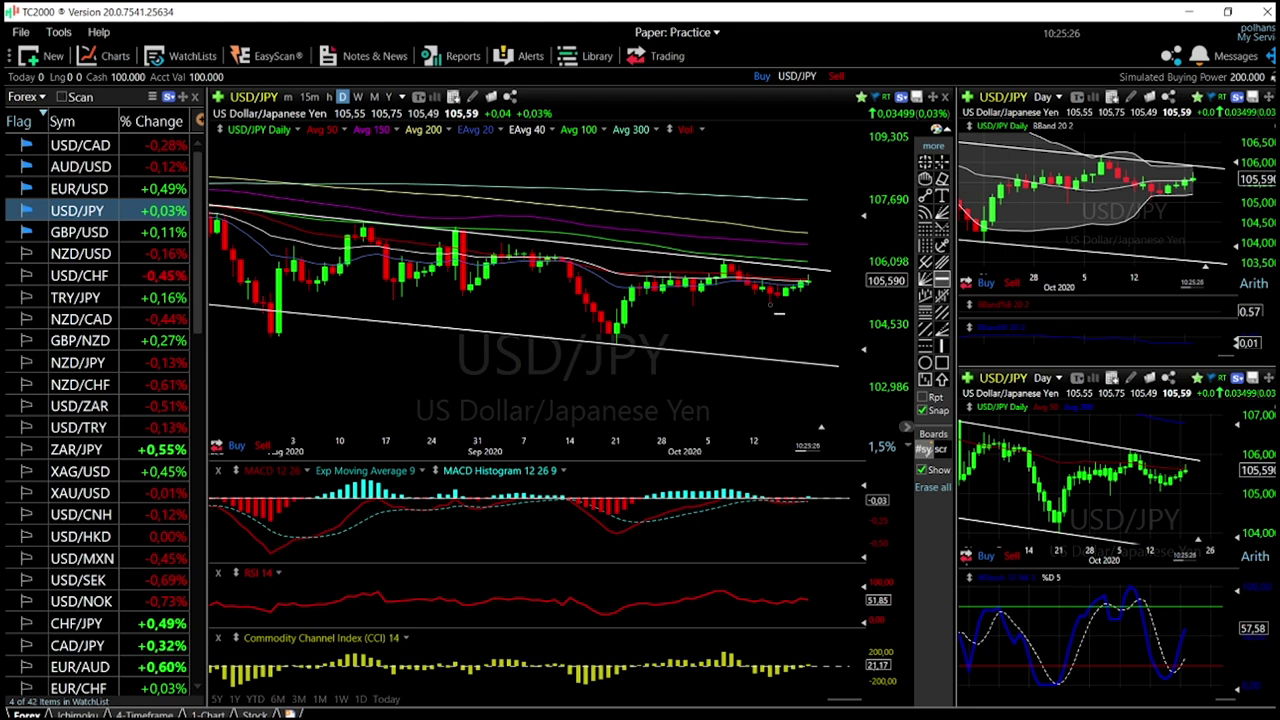
pyautogui.click(788, 297)
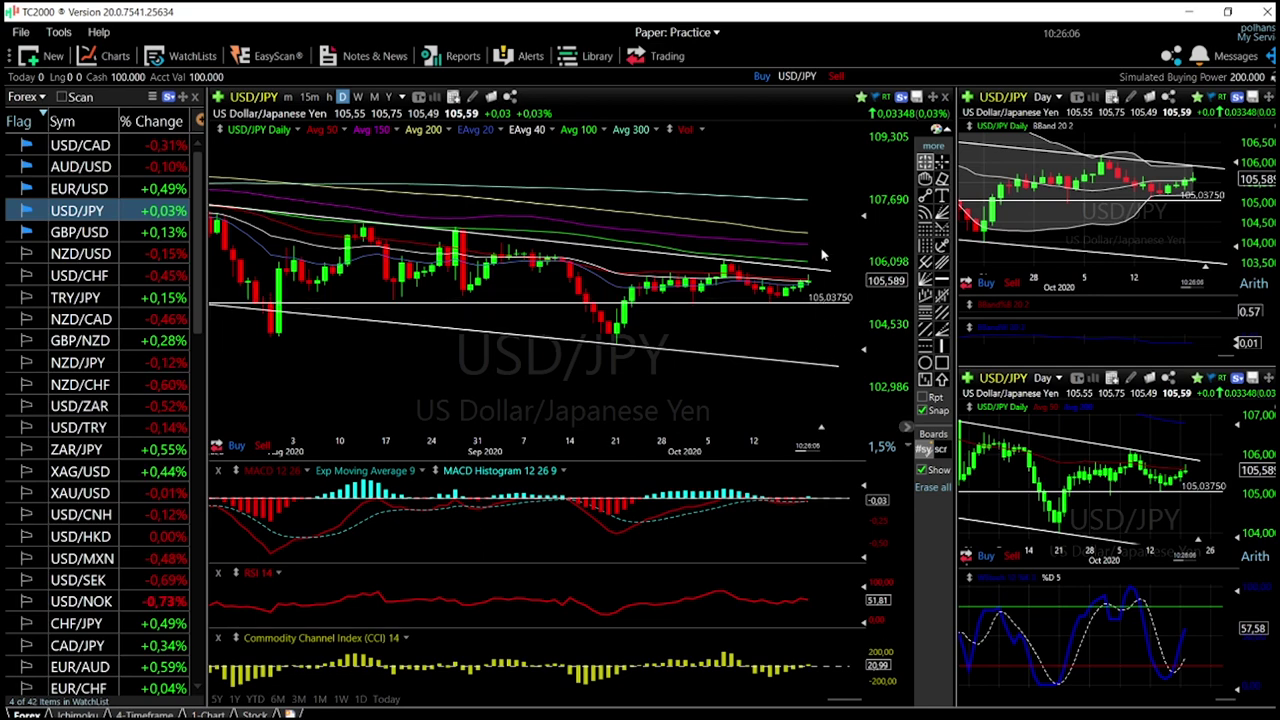
# - Zoom in and out on USD/JPY, then load EUR/USD from the Forex watchlist
pyautogui.scroll(3, 812, 288)
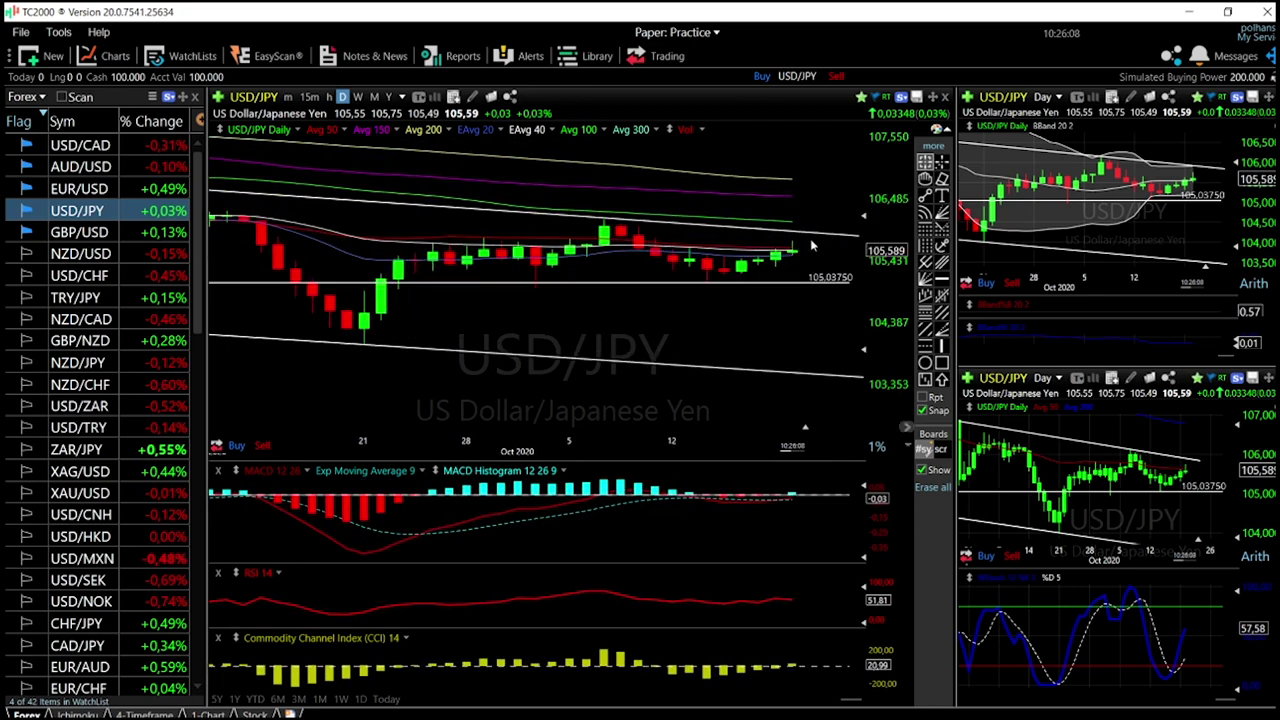
pyautogui.scroll(-5, 818, 345)
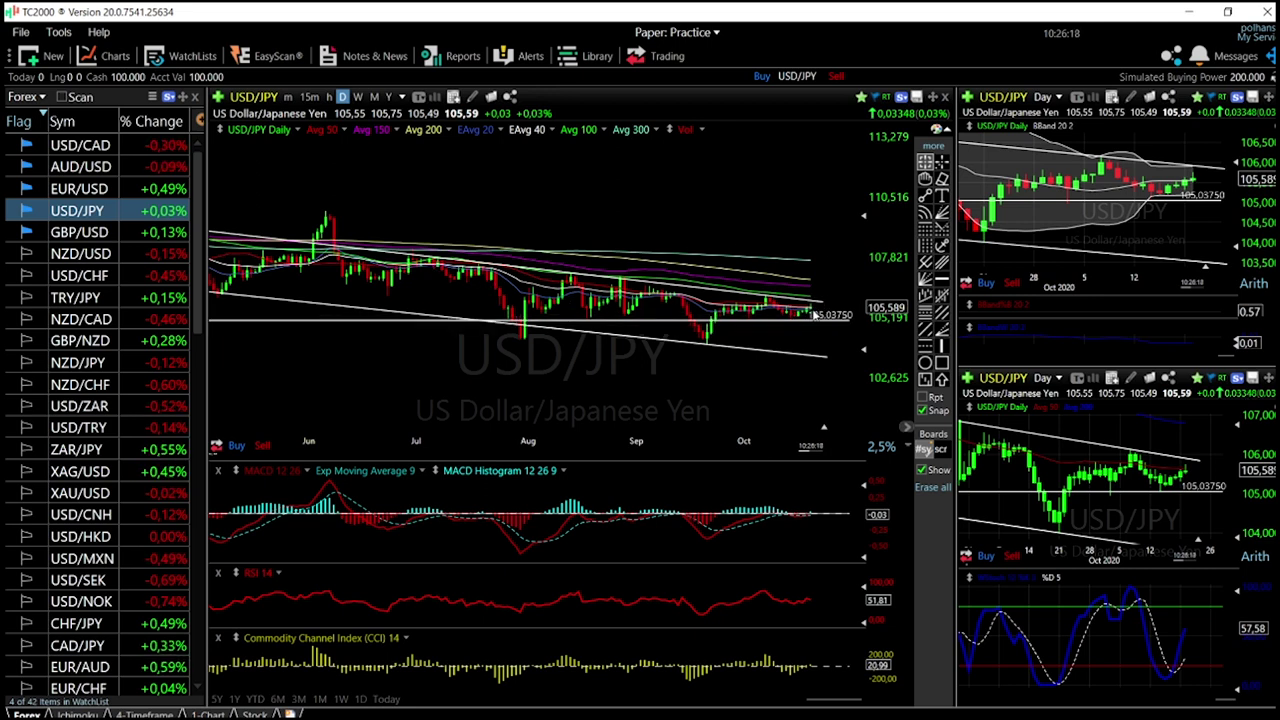
pyautogui.click(79, 190)
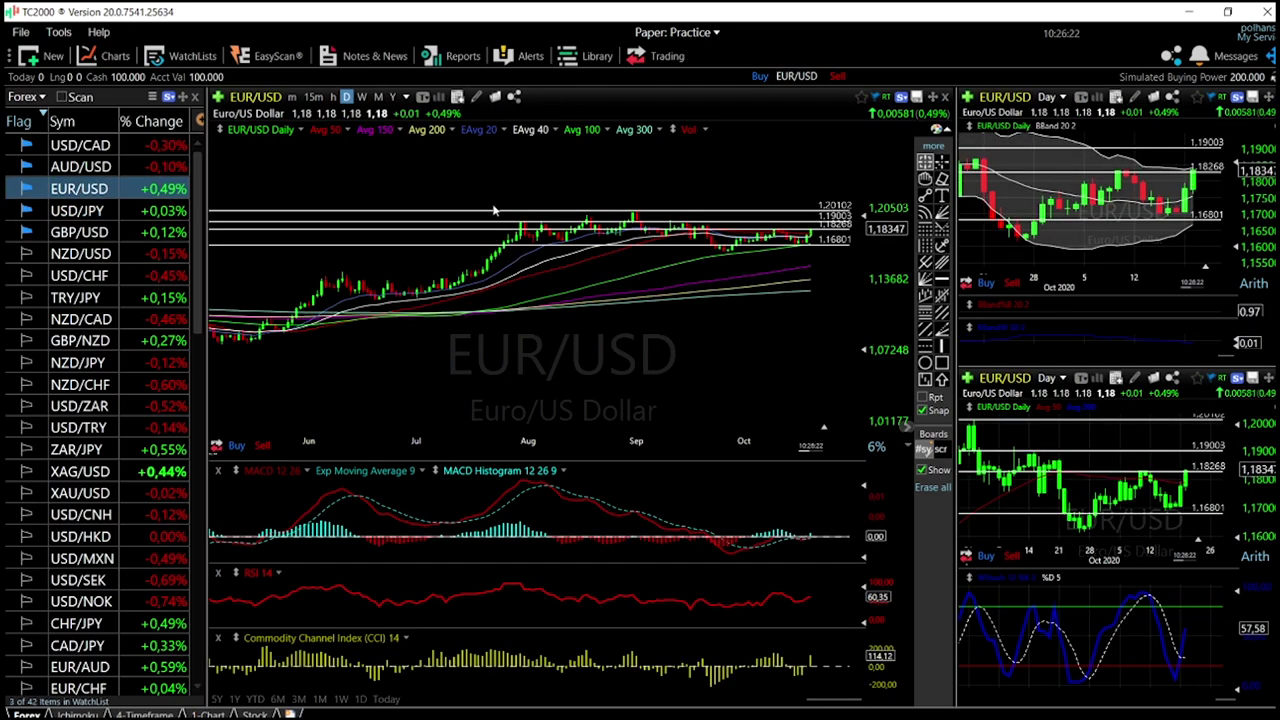
# - Reposition the existing EUR/USD lines and place a horizontal resistance line at 1.18375
pyautogui.scroll(3, 808, 266)
pyautogui.moveTo(845, 205); pyautogui.dragTo(846, 283)
pyautogui.scroll(2, 846, 283)
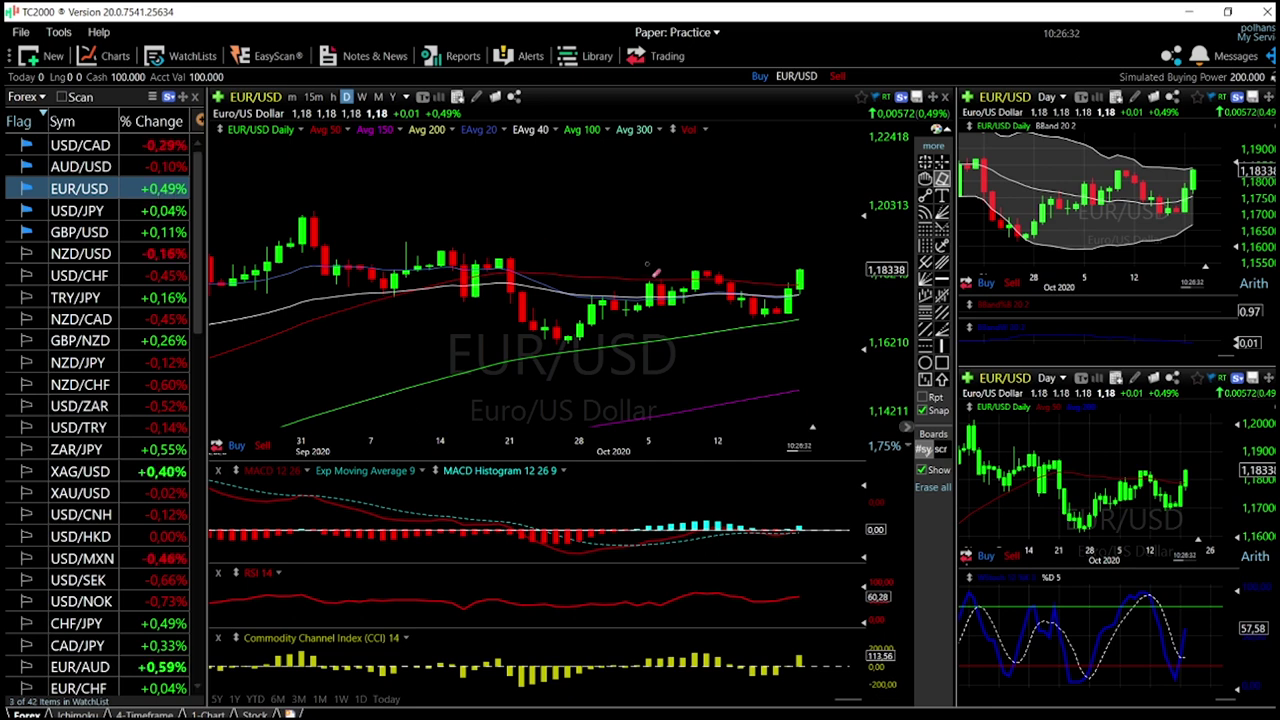
pyautogui.click(943, 282)
pyautogui.click(812, 271)
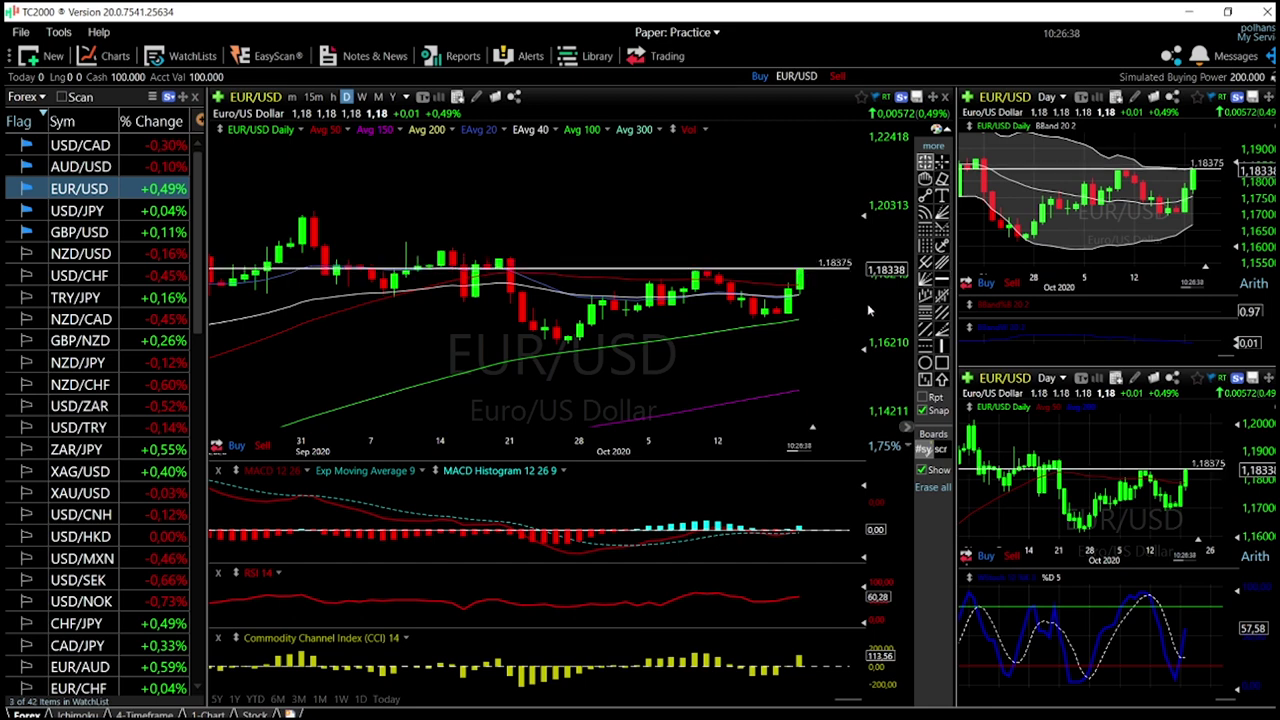
# - Add horizontal lines at 1.19176 and near 1.20220, nudging the upper one to 1.20111
pyautogui.scroll(-3, 600, 277)
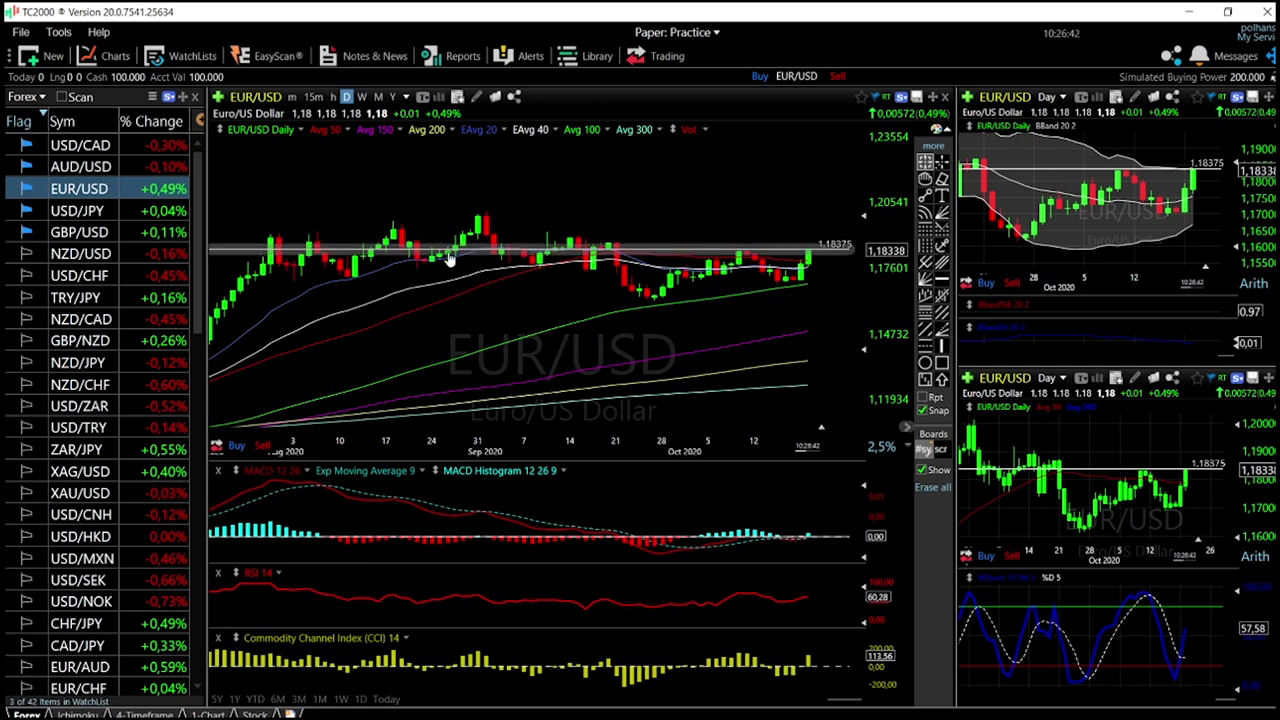
pyautogui.scroll(3, 840, 278)
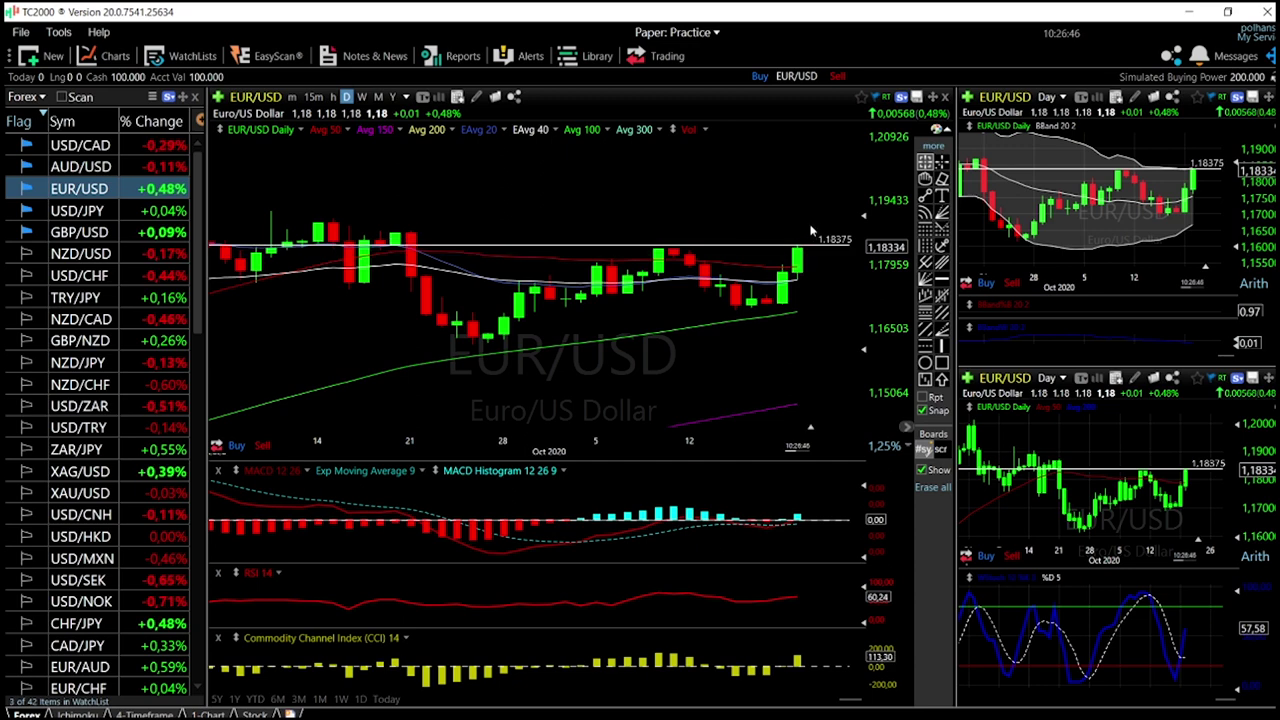
pyautogui.scroll(-3, 828, 322)
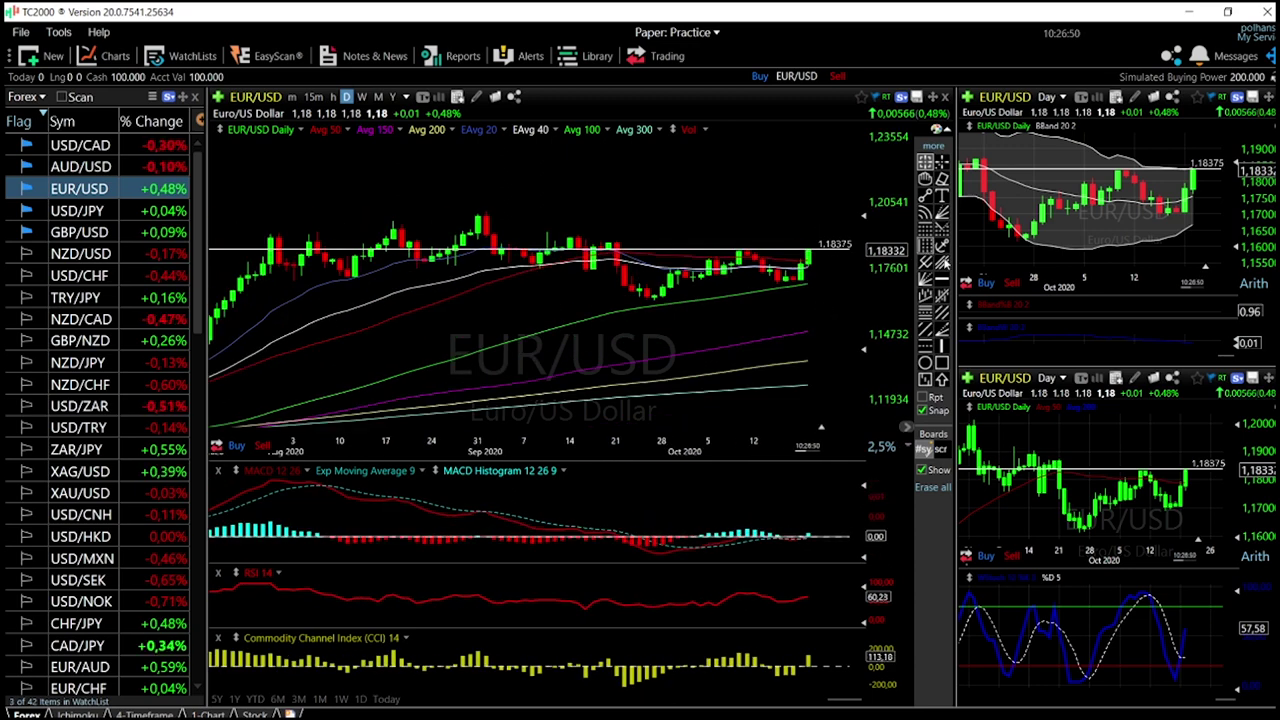
pyautogui.click(550, 233)
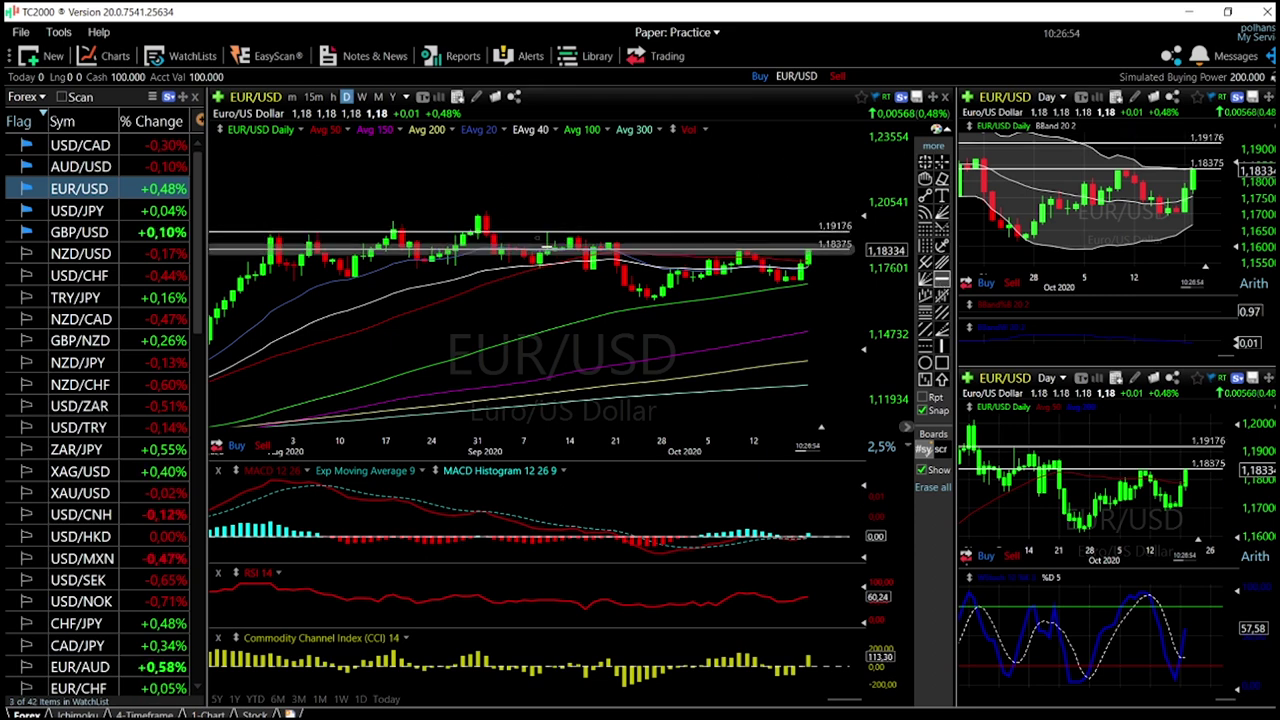
pyautogui.click(490, 204)
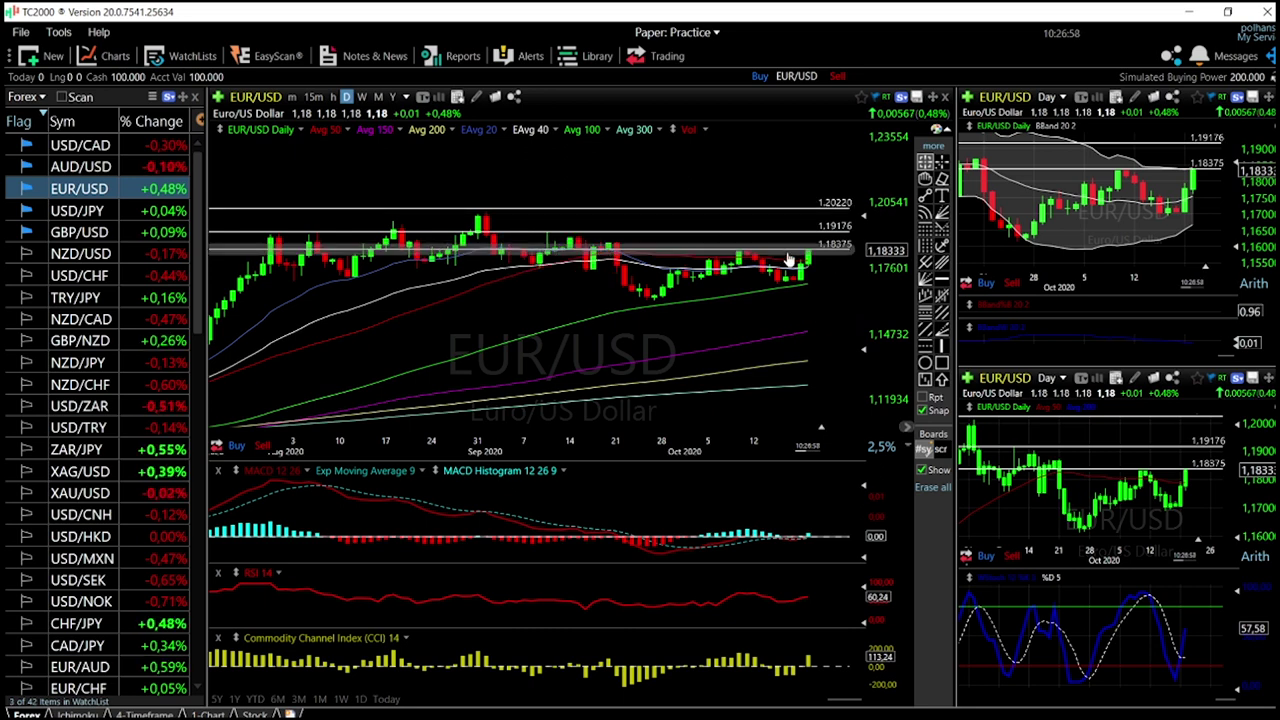
pyautogui.moveTo(603, 212); pyautogui.dragTo(594, 217)
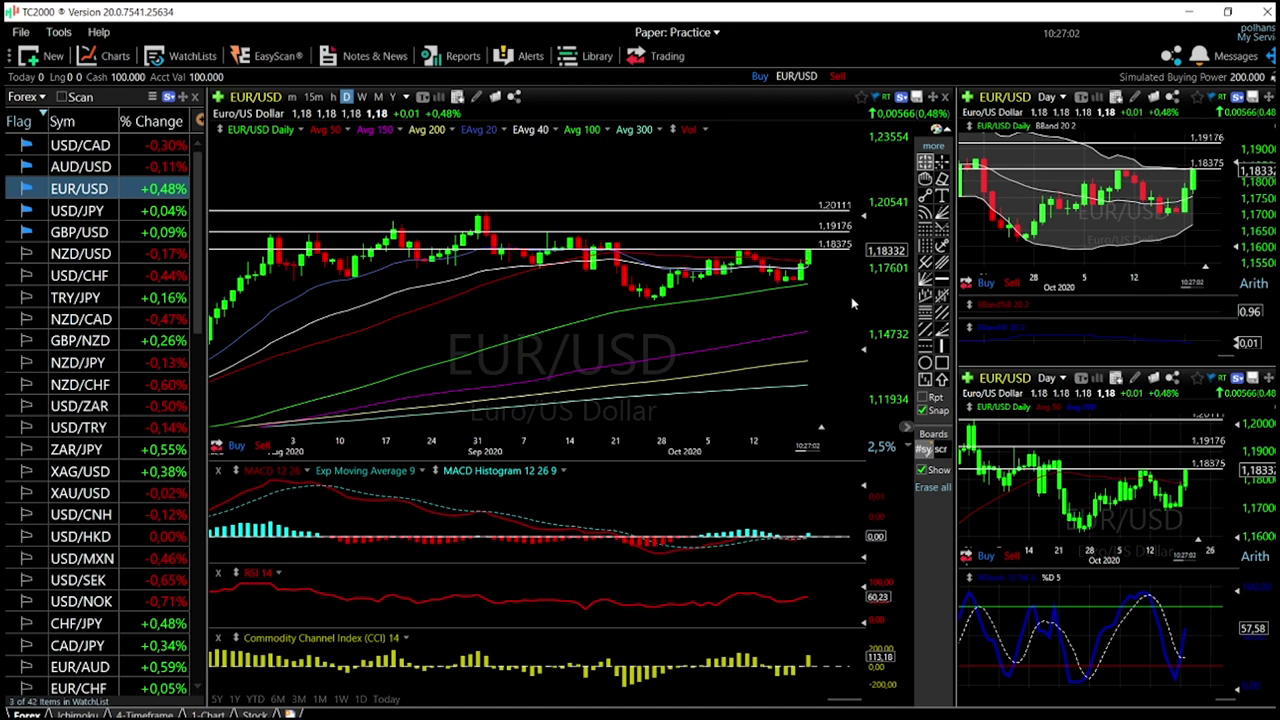
pyautogui.scroll(2, 852, 303)
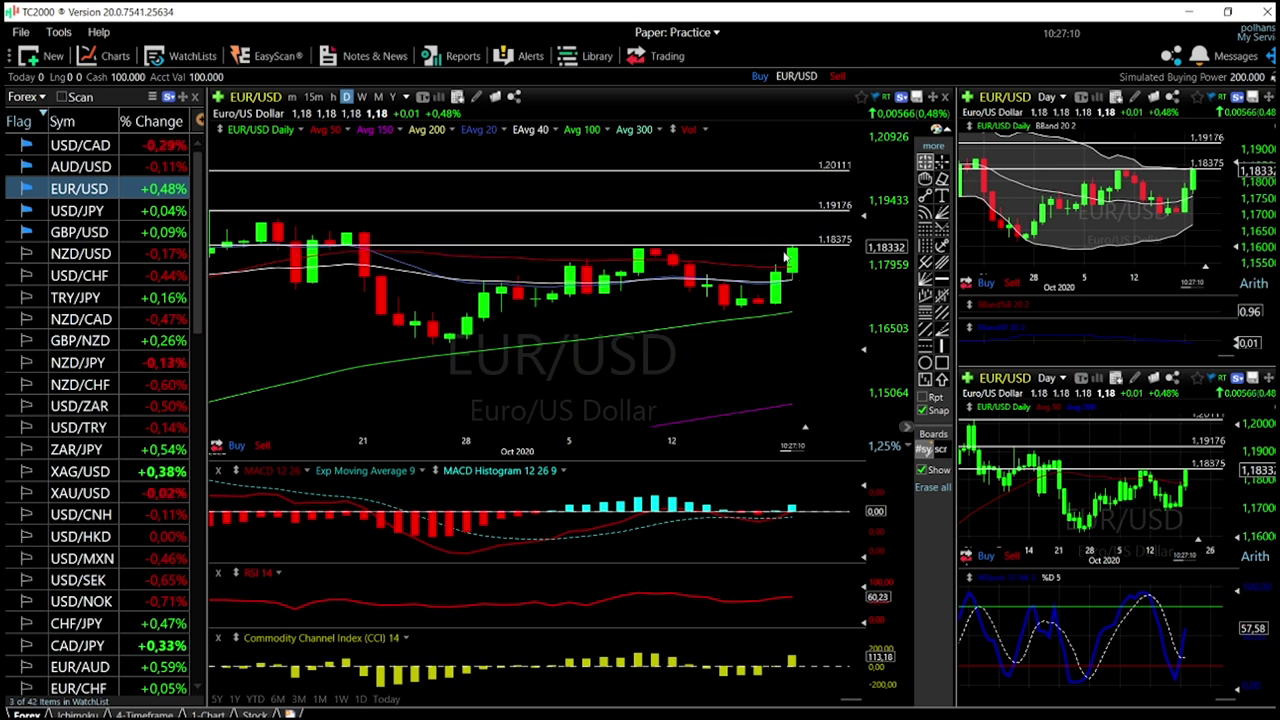
pyautogui.scroll(-1, 803, 330)
pyautogui.scroll(-1, 803, 330)
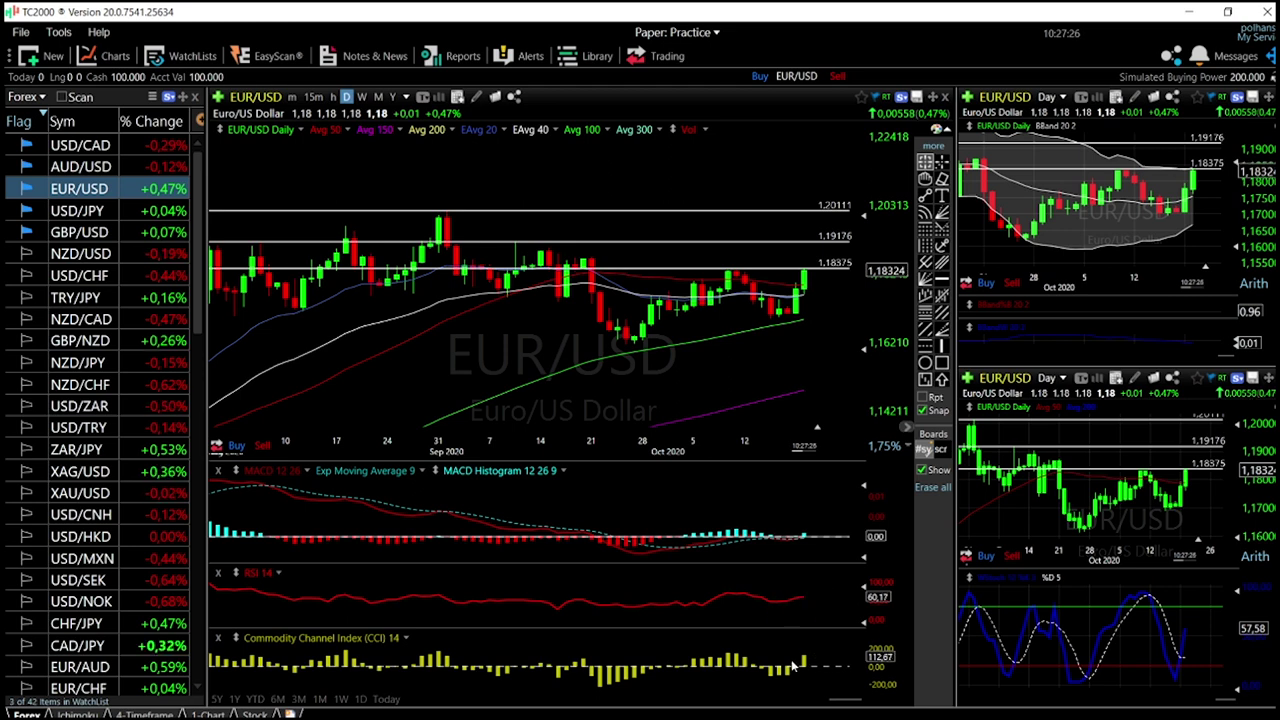
pyautogui.scroll(2, 808, 662)
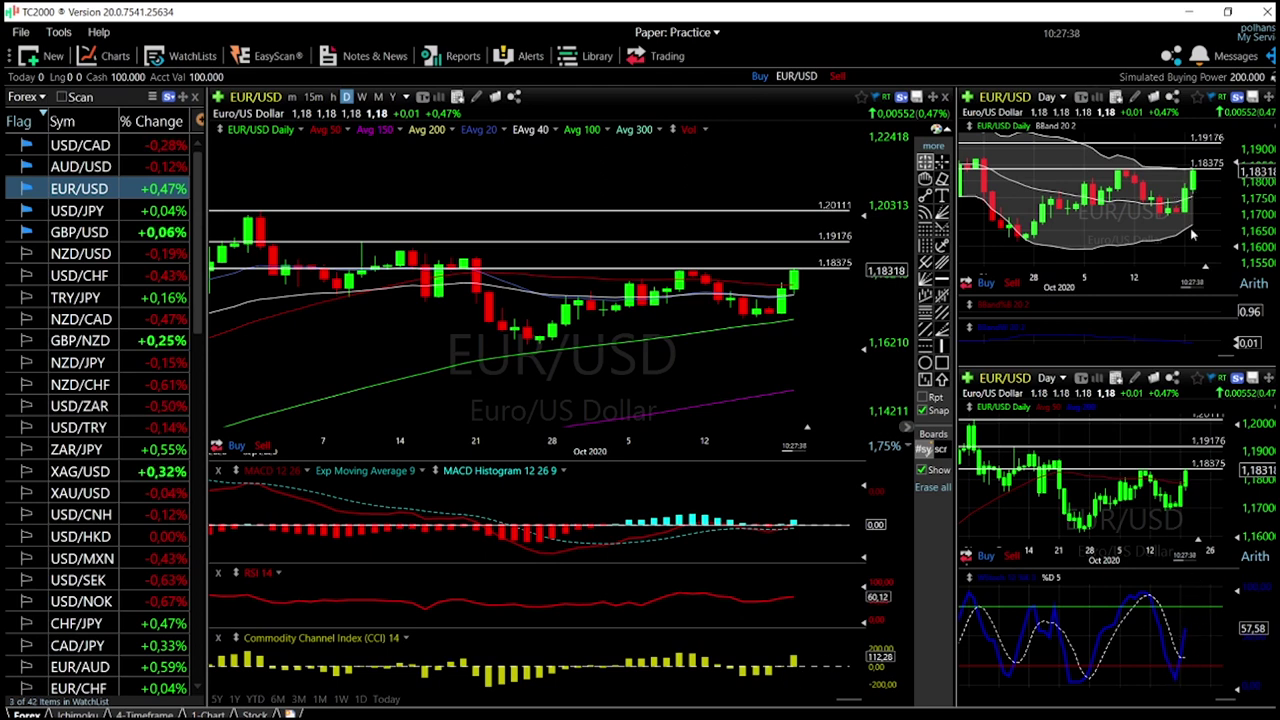
pyautogui.scroll(-3, 1192, 234)
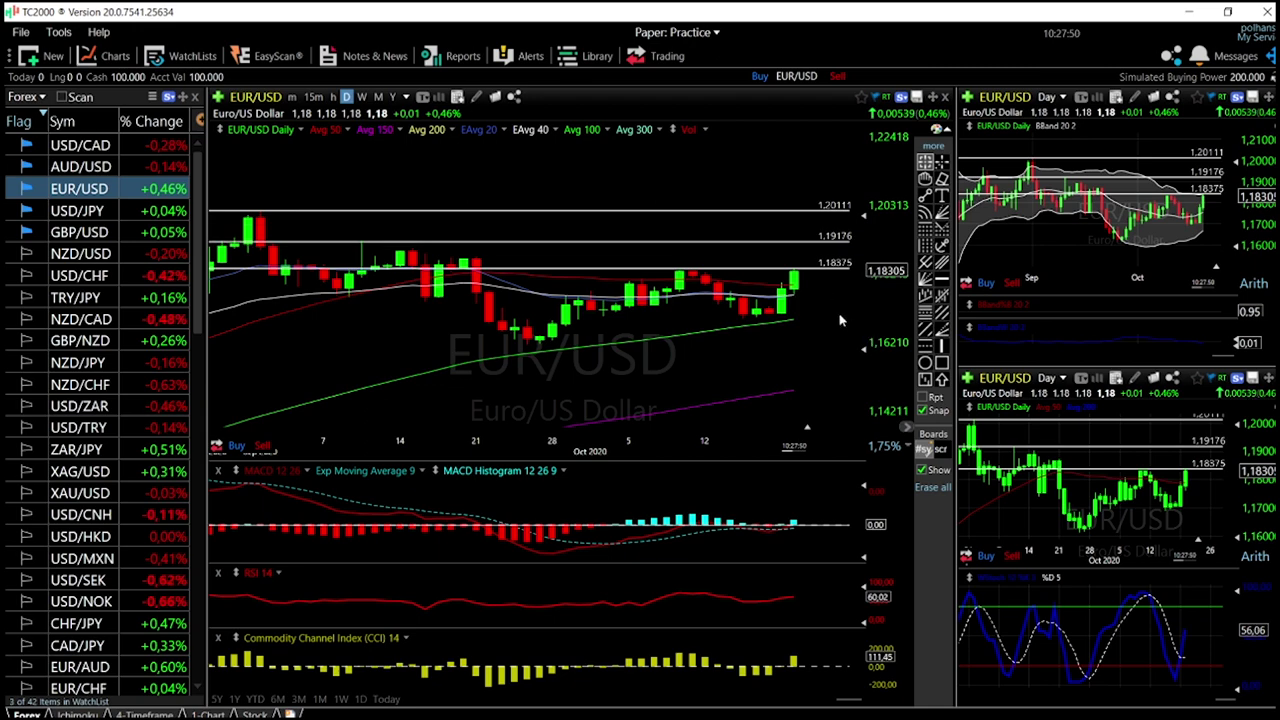
pyautogui.scroll(-5, 830, 319)
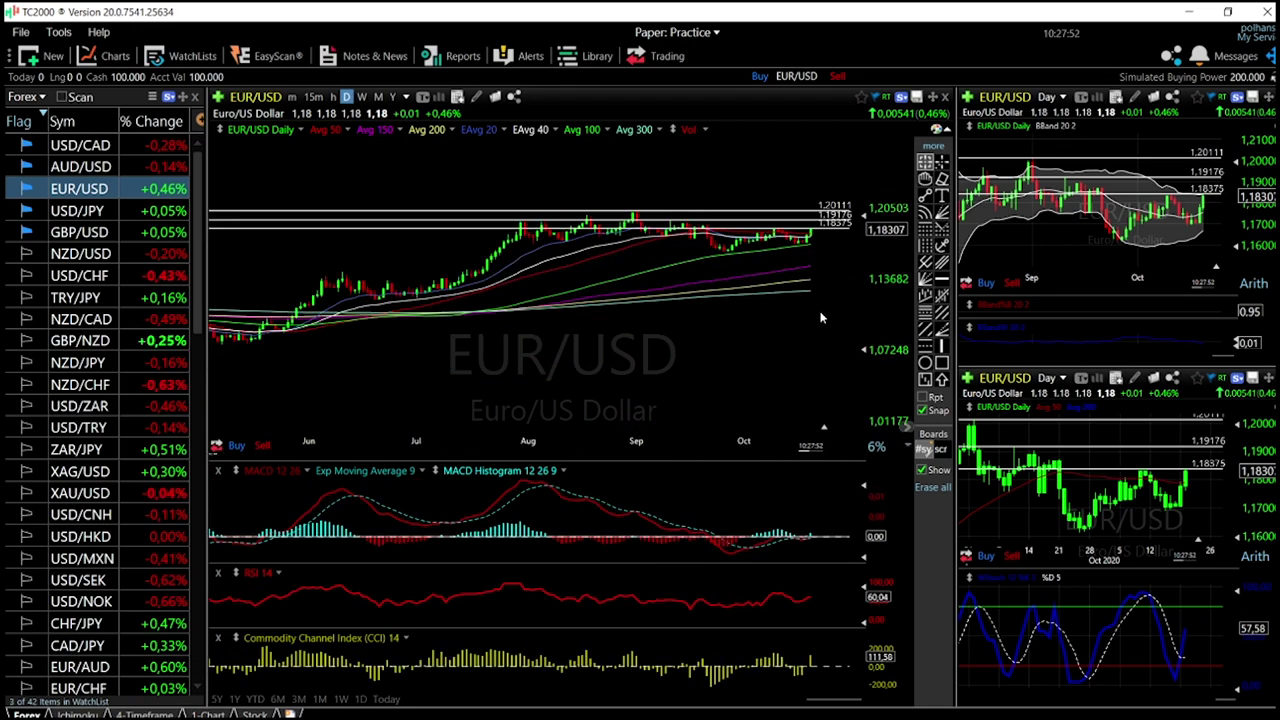
pyautogui.scroll(2, 820, 318)
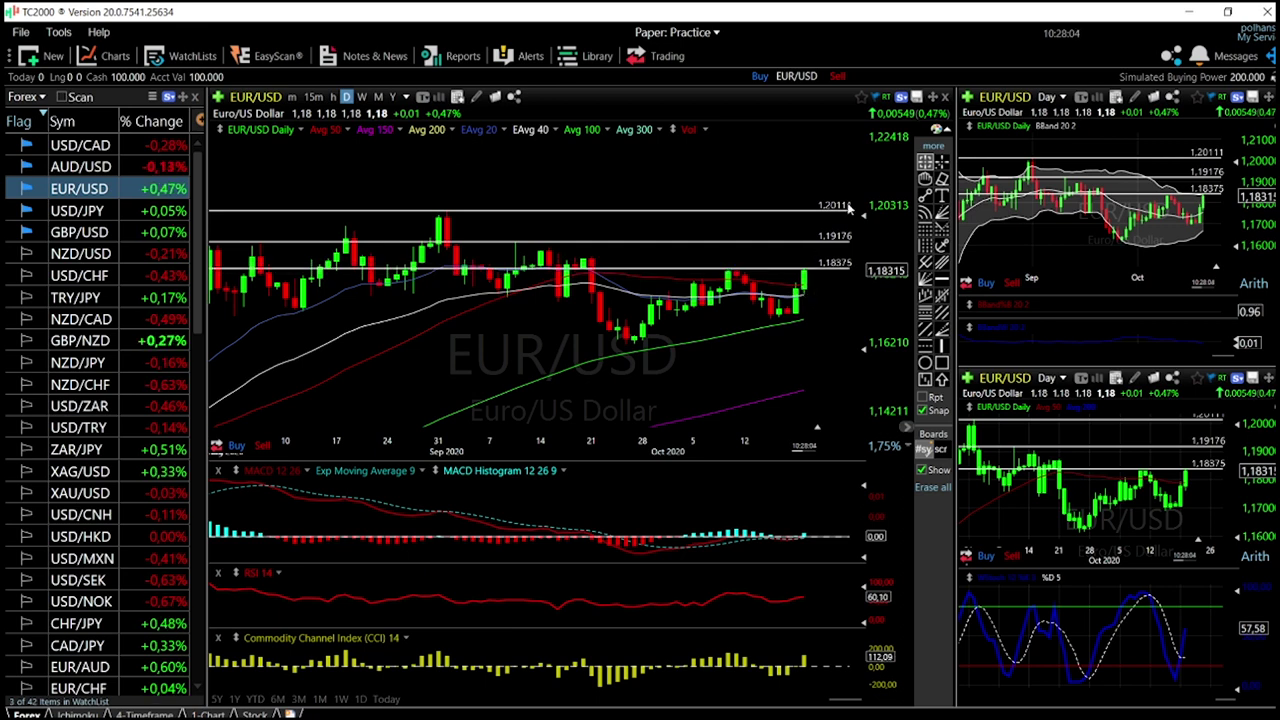
# - Switch to AUD/USD and move its lower horizontal line up to 0.70060, keeping the 0.72093 line
pyautogui.click(91, 172)
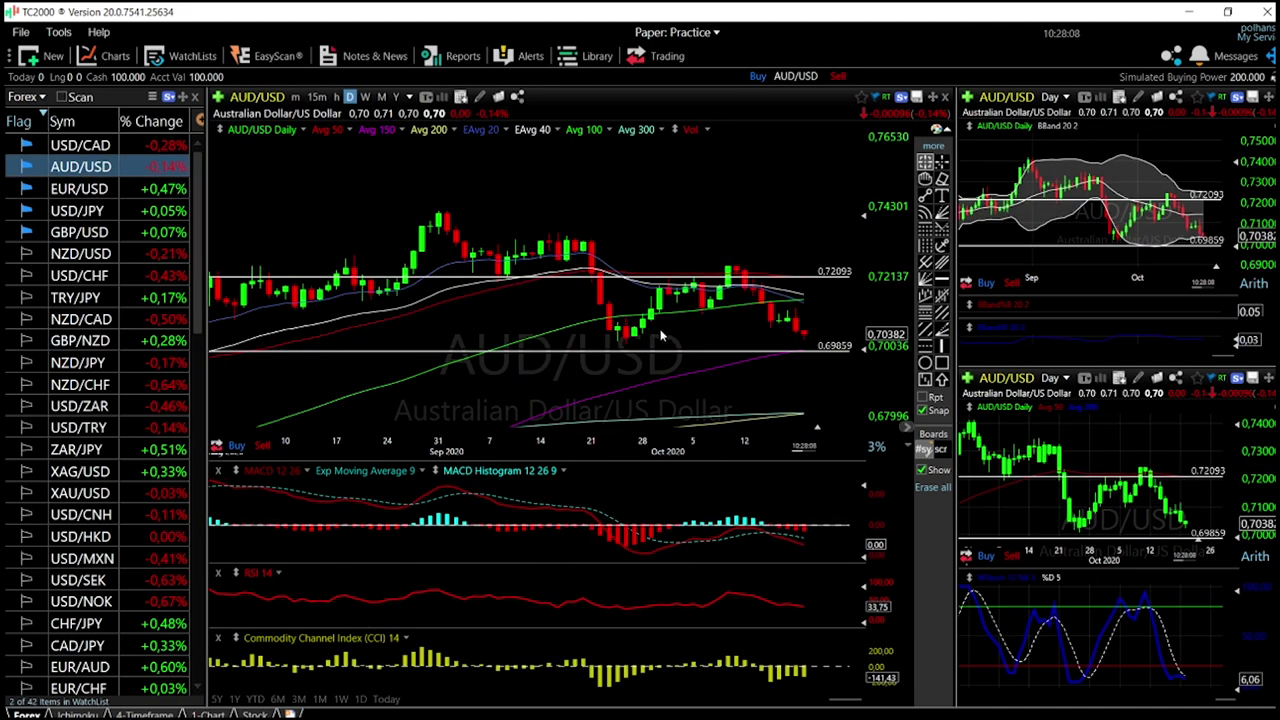
pyautogui.click(941, 178)
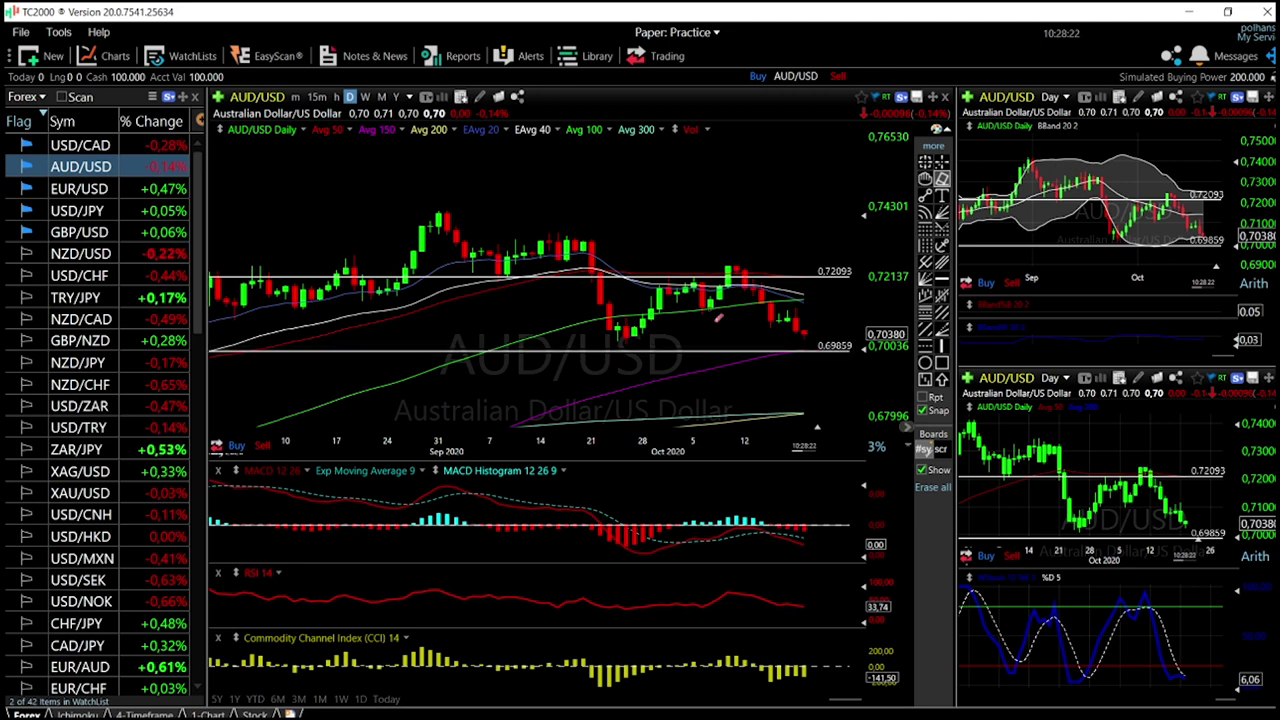
pyautogui.click(942, 281)
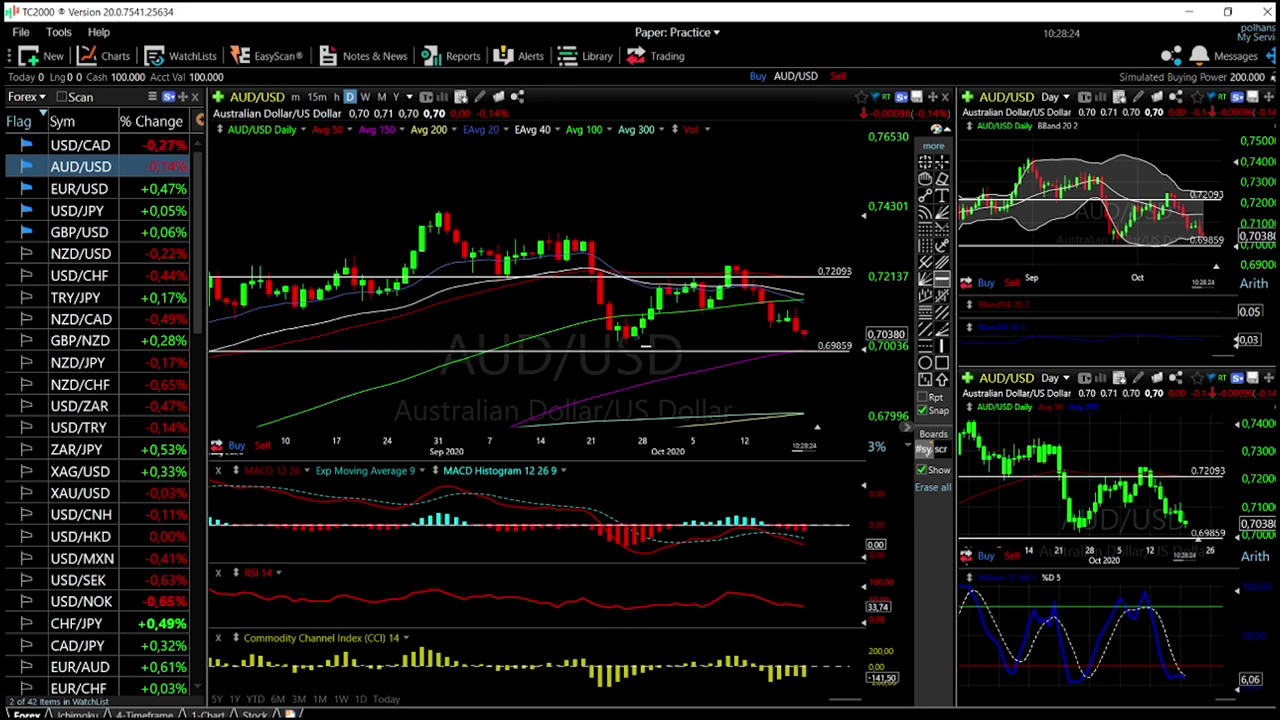
pyautogui.moveTo(631, 349); pyautogui.dragTo(633, 342)
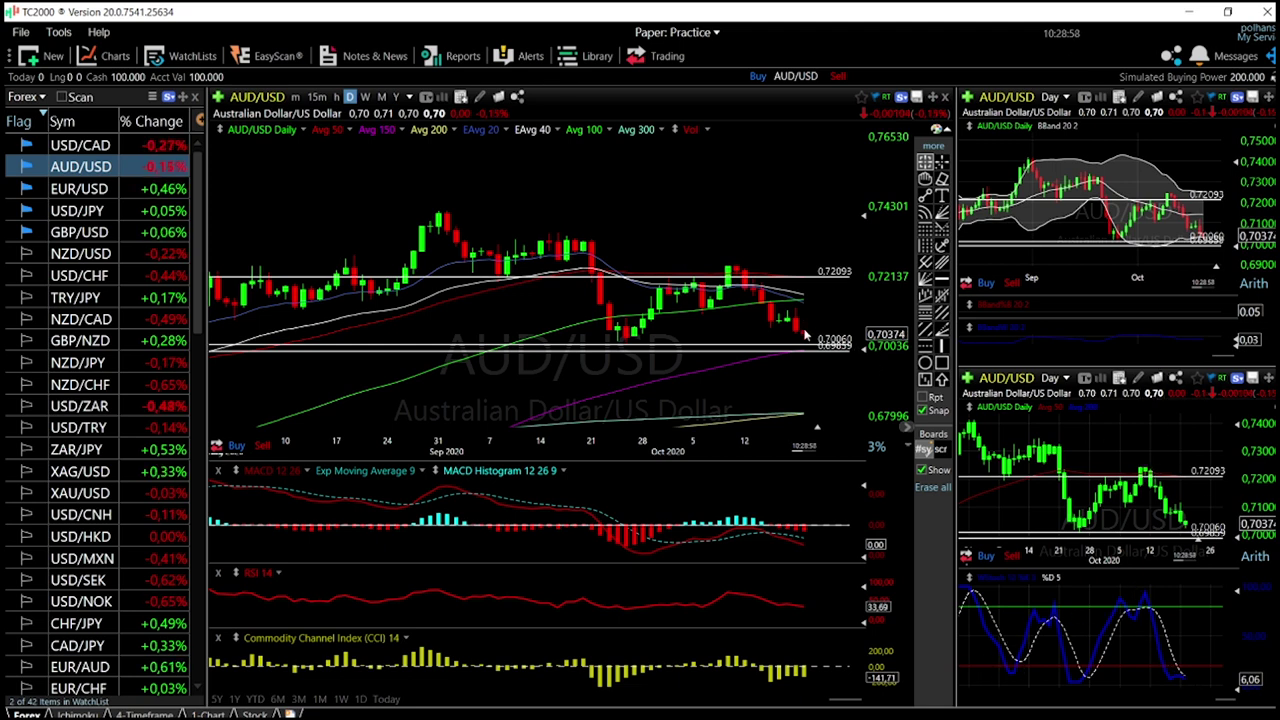
pyautogui.scroll(2, 805, 335)
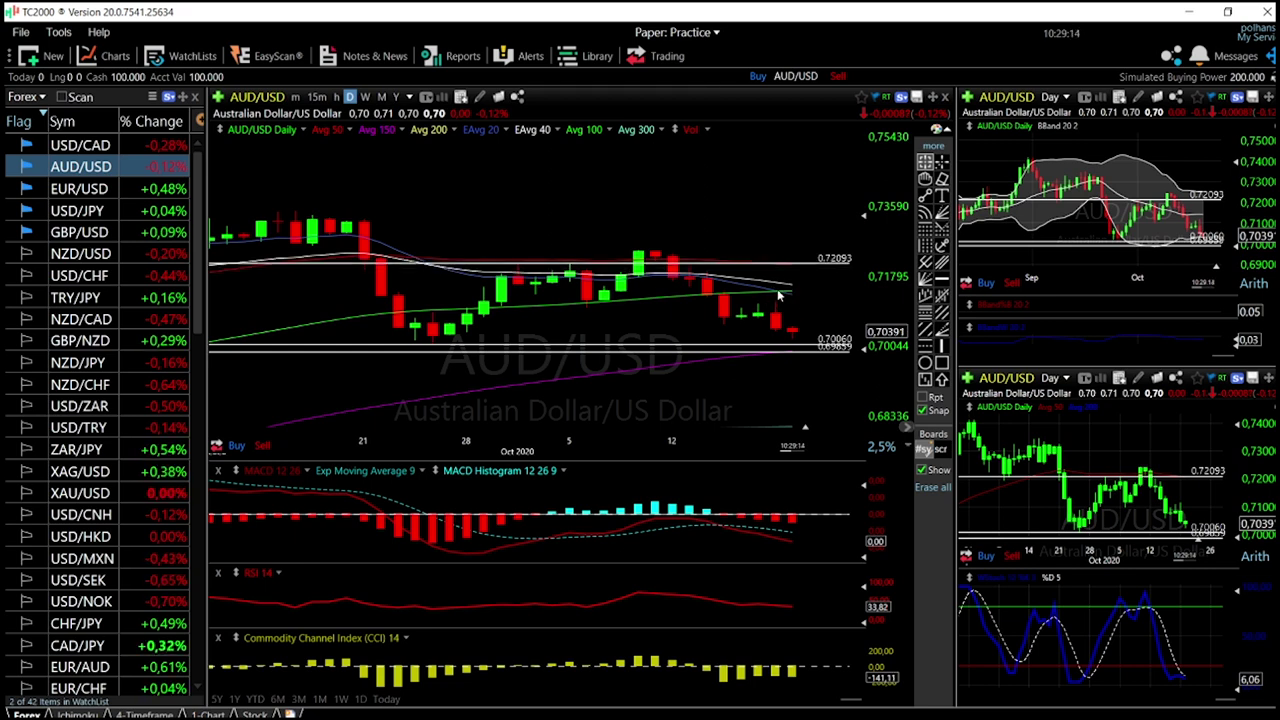
# - Switch the charts to USD/CAD and place a horizontal line at 1.31442
pyautogui.moveTo(792, 270)
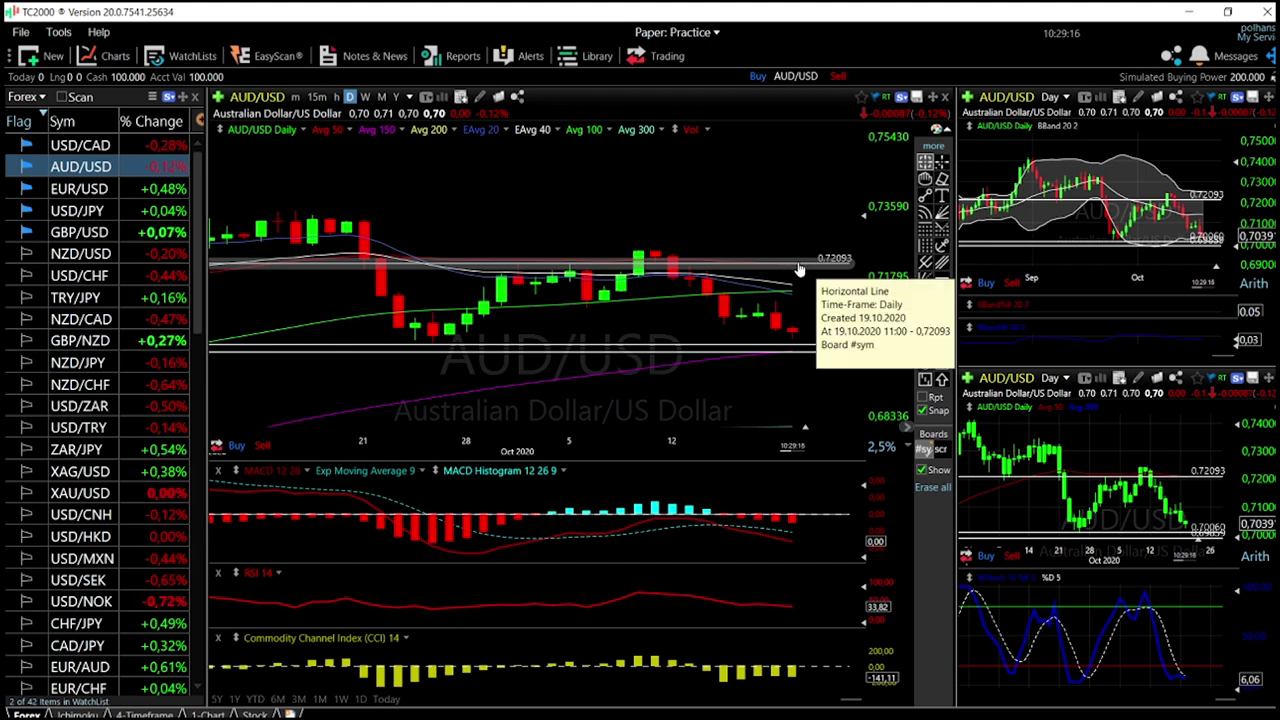
pyautogui.click(106, 146)
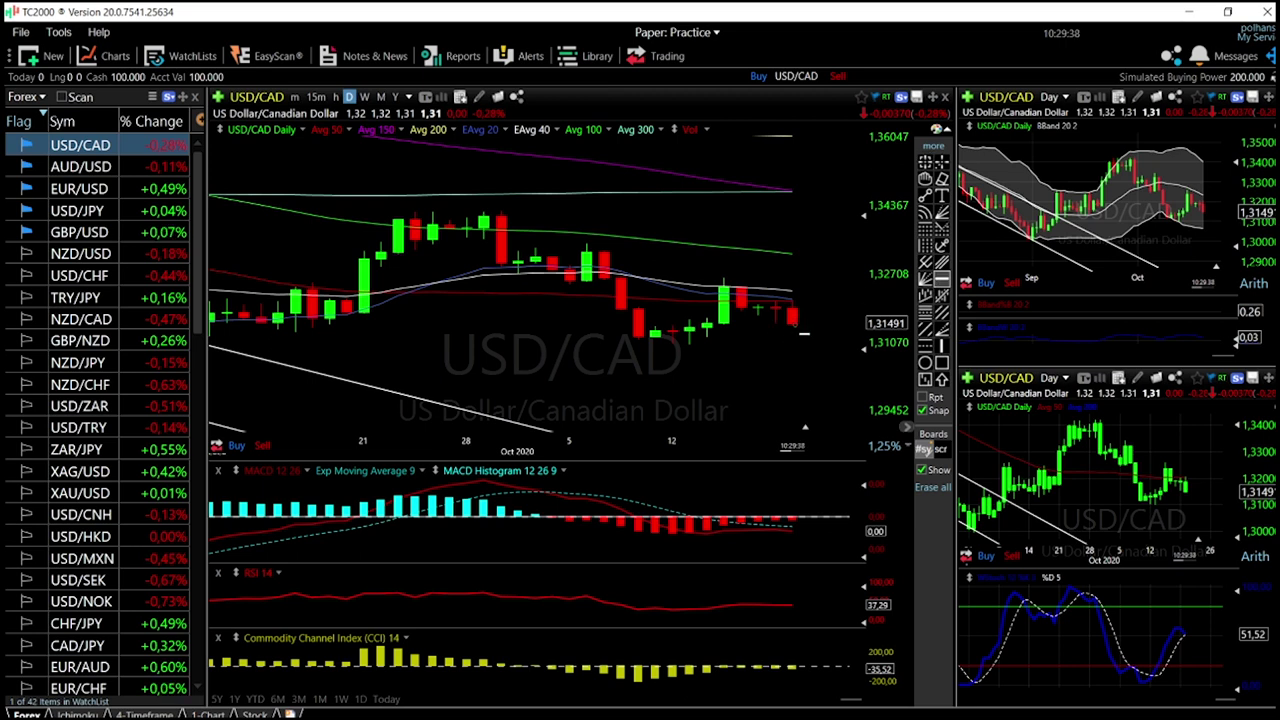
pyautogui.click(803, 333)
# - Zoom out the USD/CAD chart to view the 1.31442 line in context
pyautogui.scroll(-3, 772, 344)
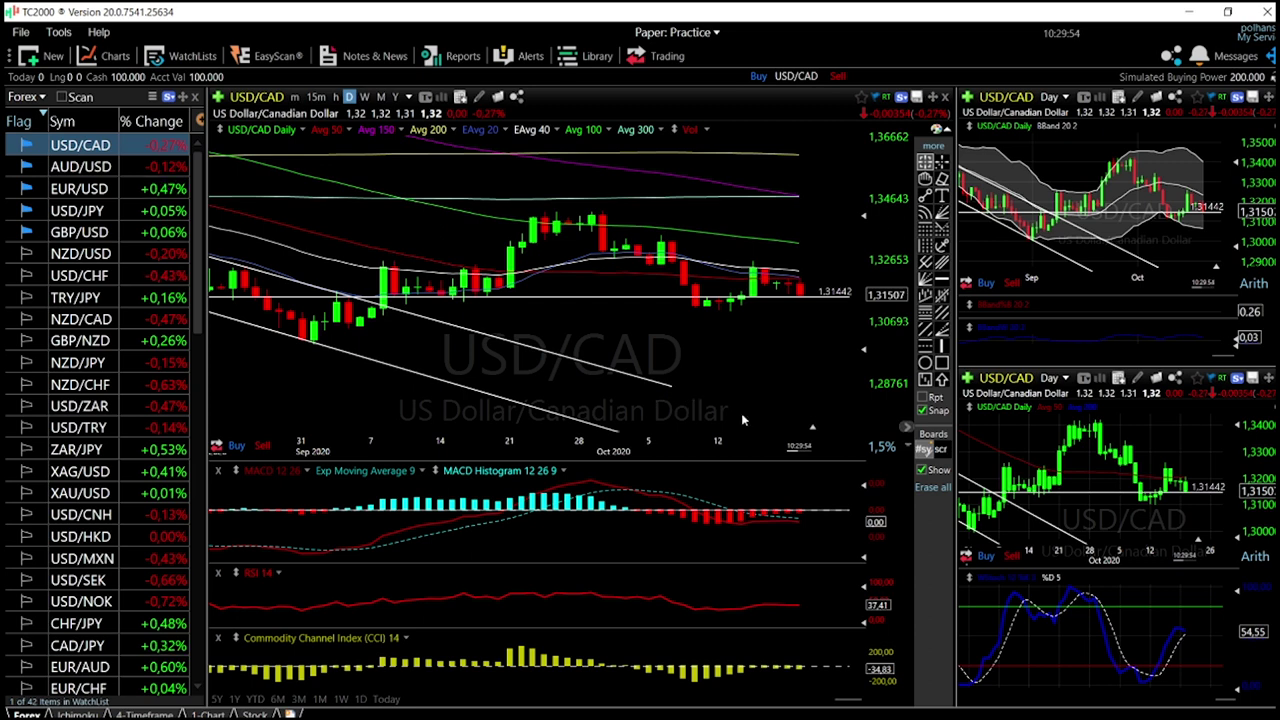
pyautogui.scroll(-2, 823, 396)
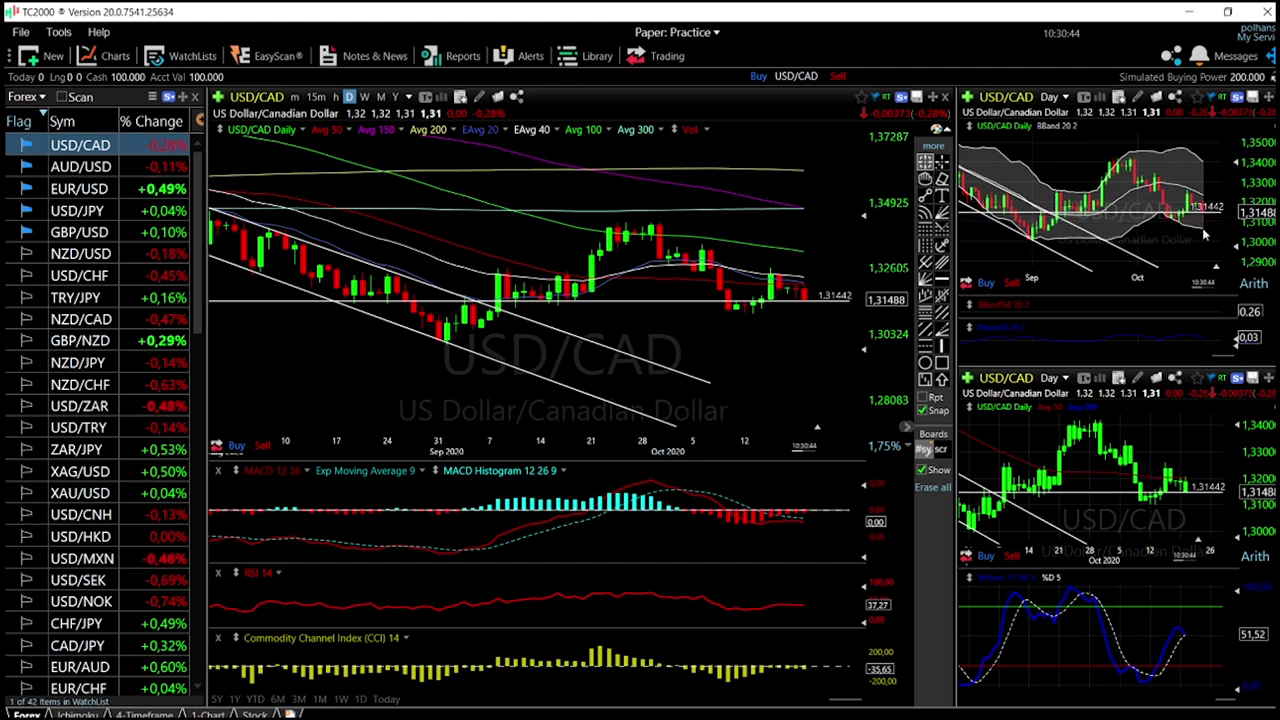
pyautogui.moveTo(1205, 231); pyautogui.dragTo(1203, 229)
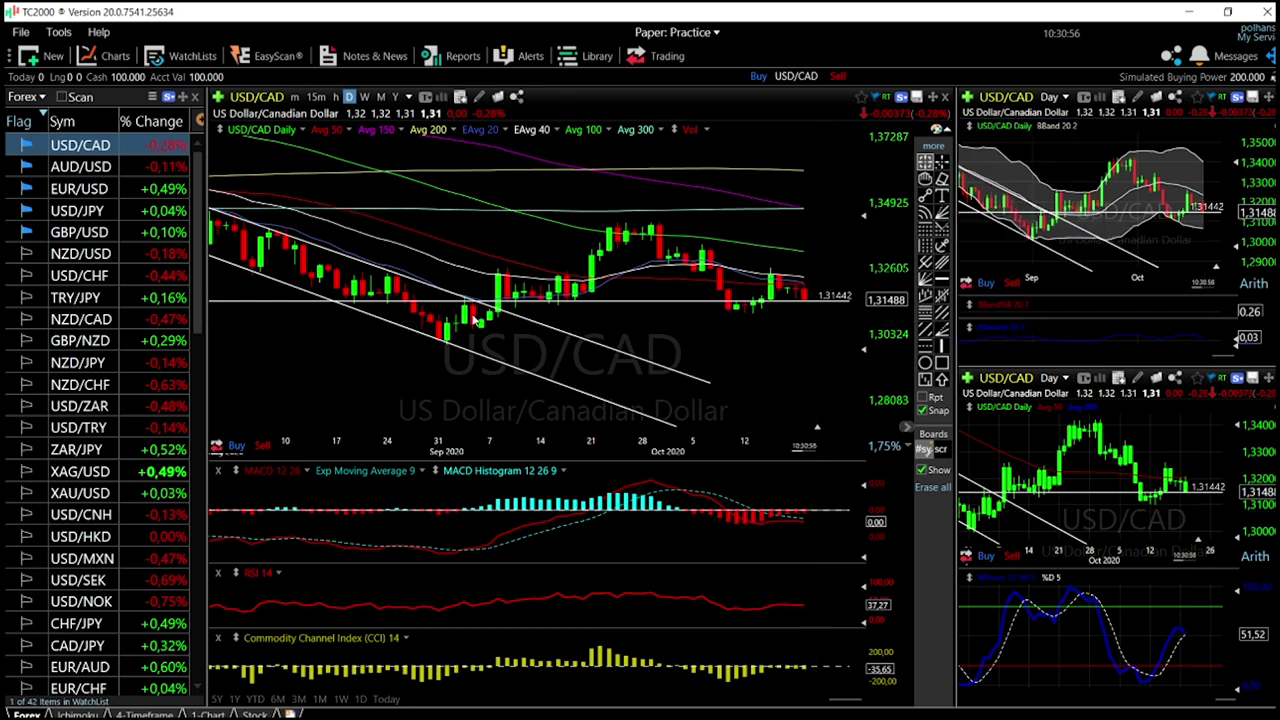